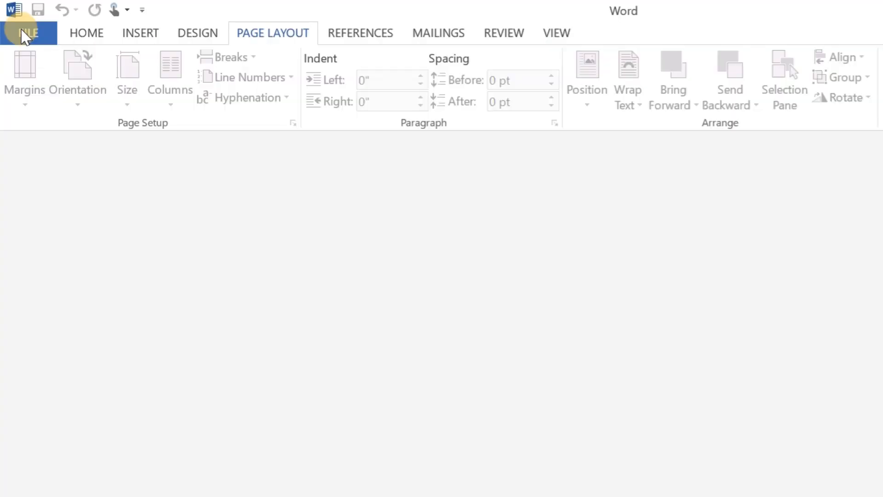
Create a new blank document.
click(21, 29)
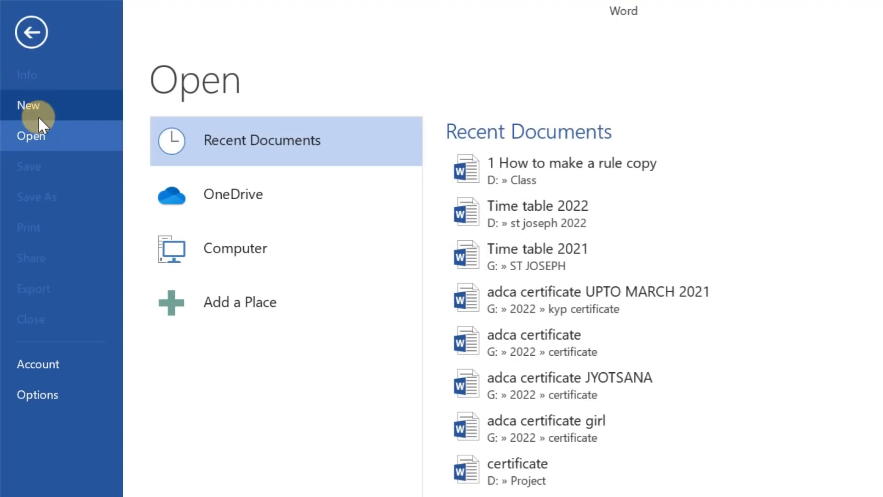
click(38, 113)
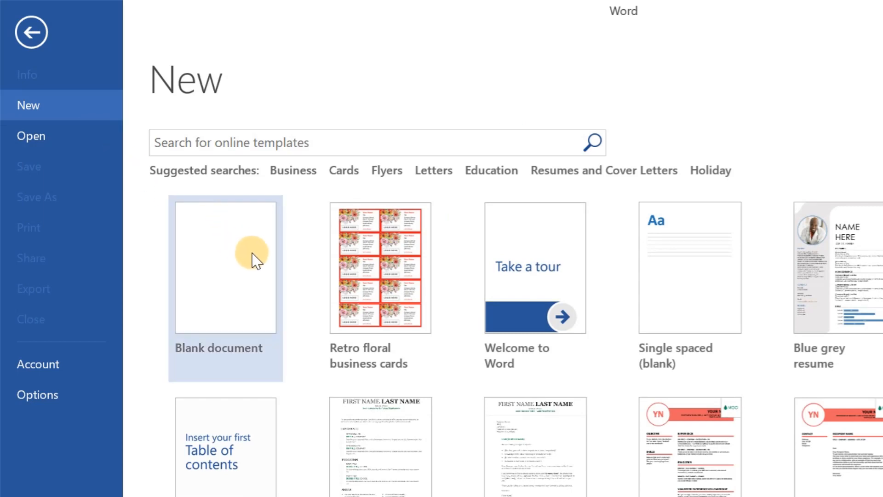
click(254, 261)
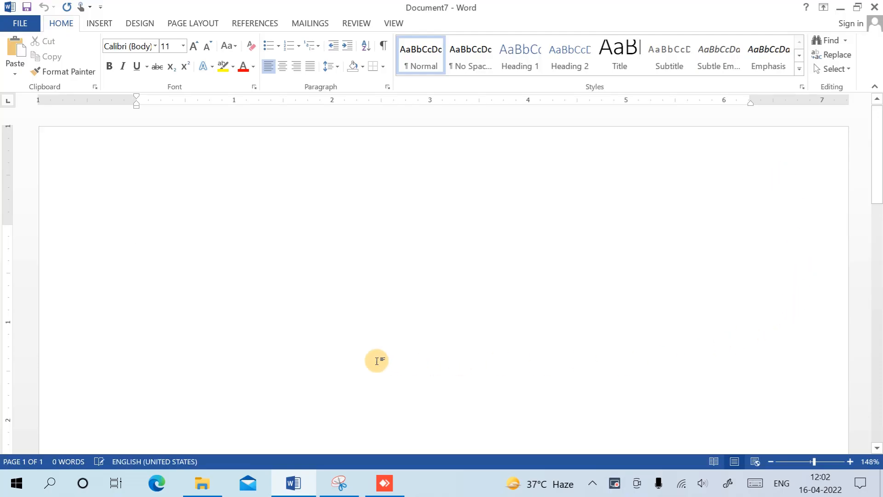
Choose a preset paper size and accept custom page margins of 1" on all four sides.
click(188, 24)
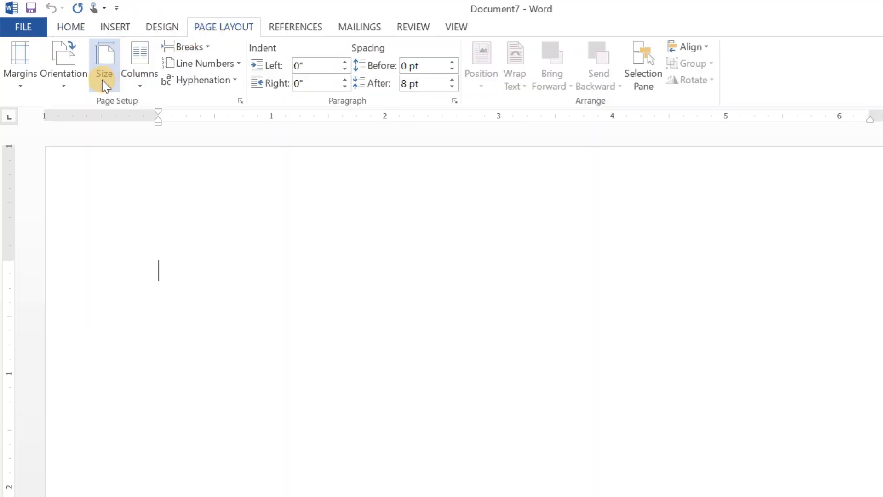
click(105, 80)
click(140, 311)
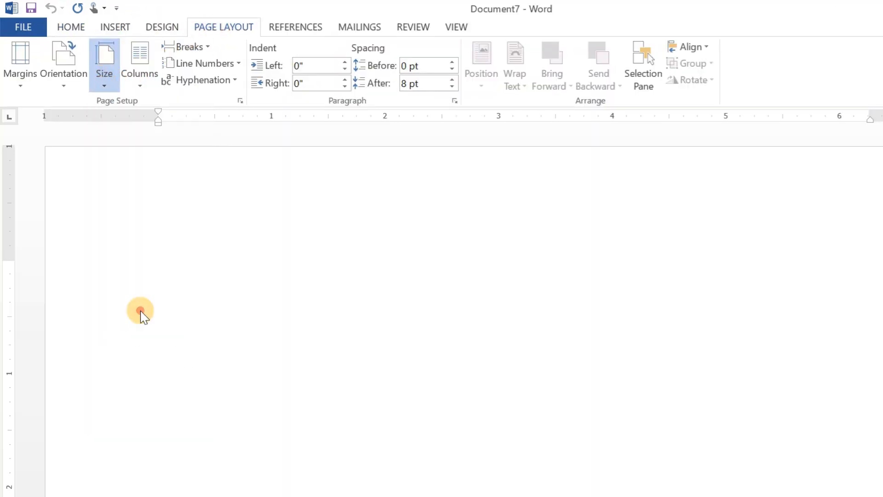
click(17, 76)
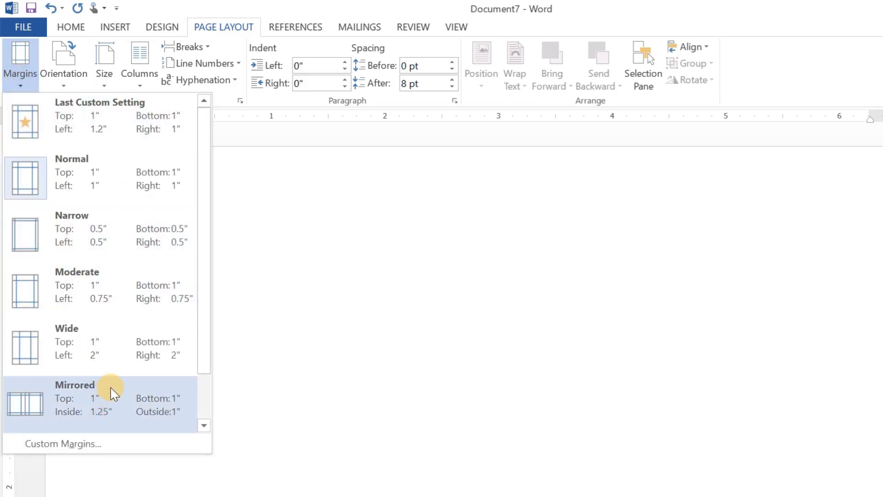
click(105, 446)
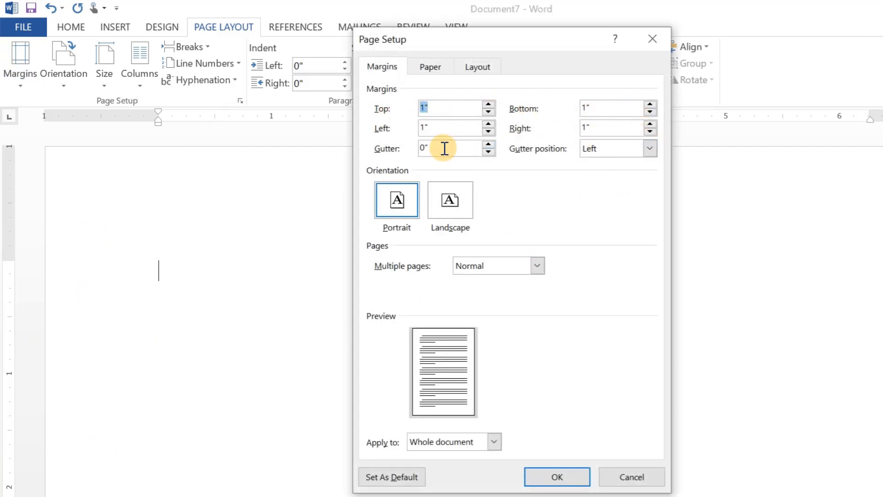
click(555, 476)
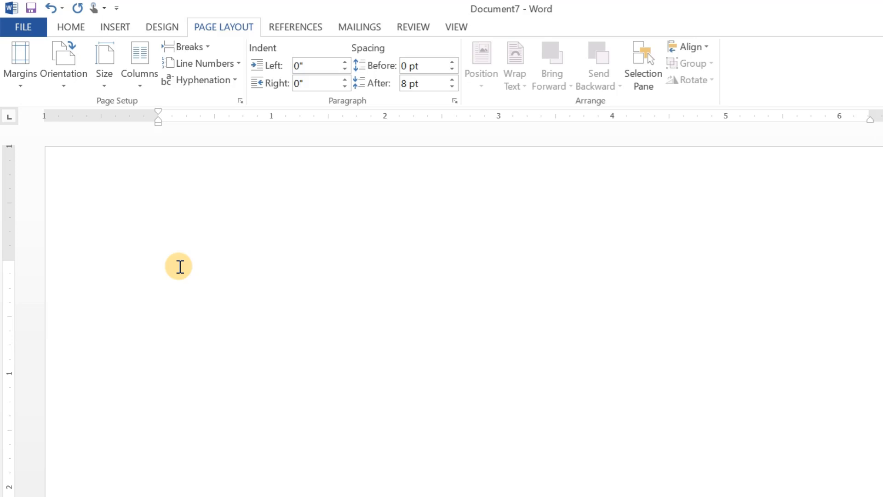
Draw a straight horizontal line about 8.08" long across the page, near the top margin boundary.
click(116, 27)
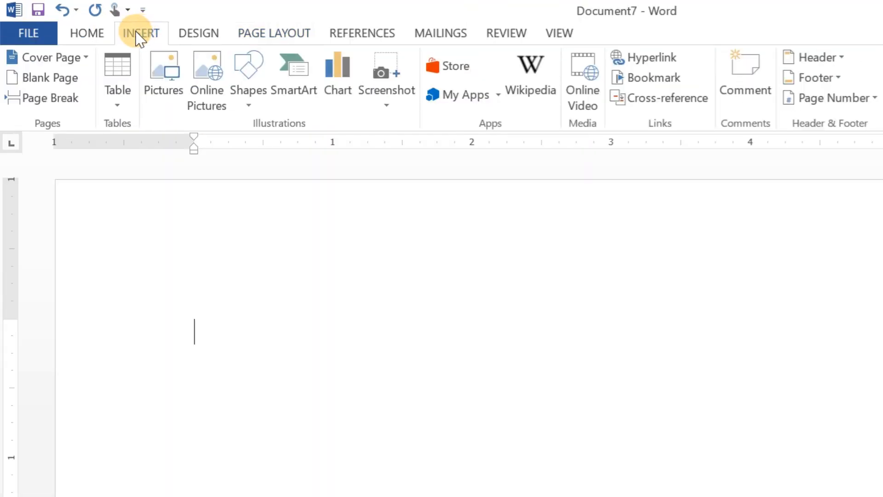
click(256, 99)
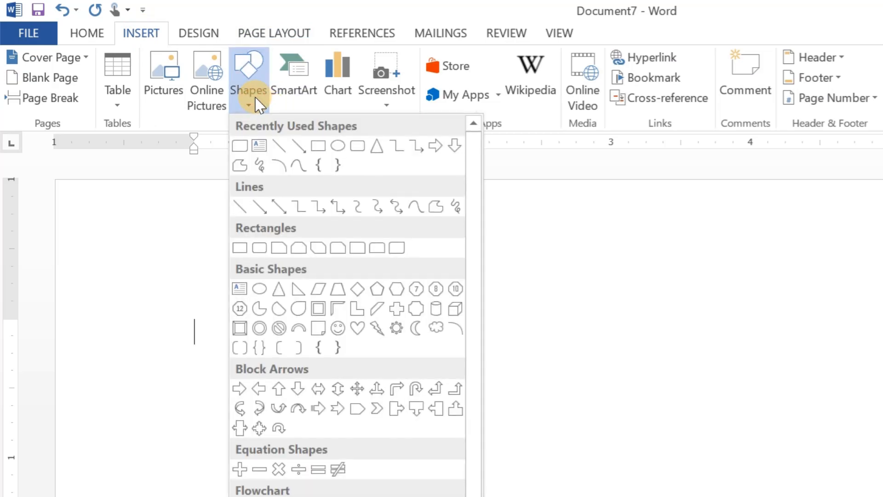
click(239, 213)
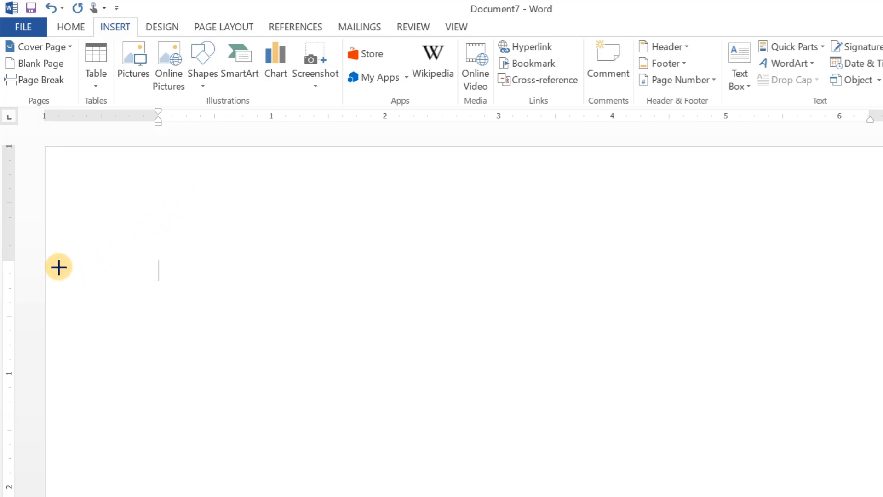
drag(59, 266, 882, 269)
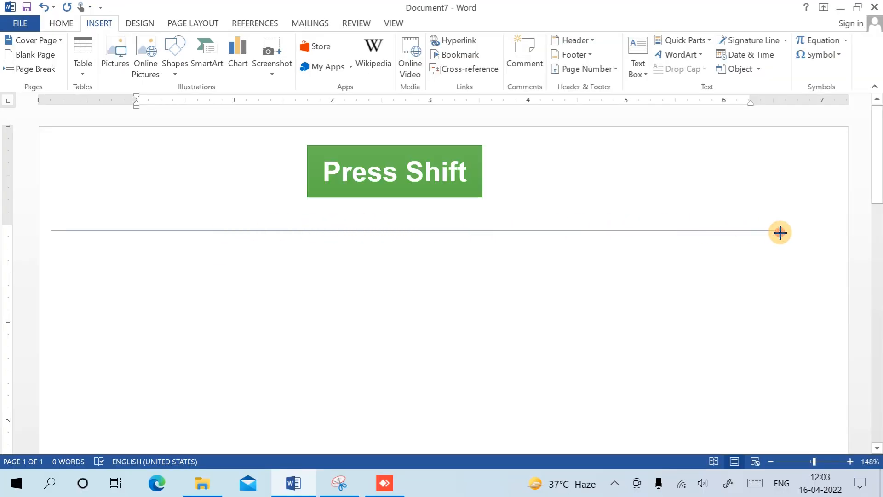
drag(780, 232, 842, 233)
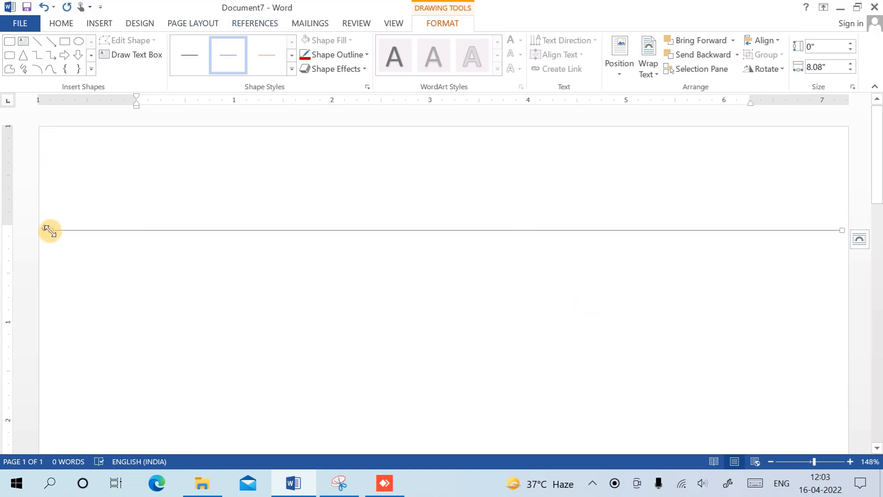
Extend both ends of the line to the page edges, about 8.4" long, and colour its outline dark red.
drag(50, 232, 35, 231)
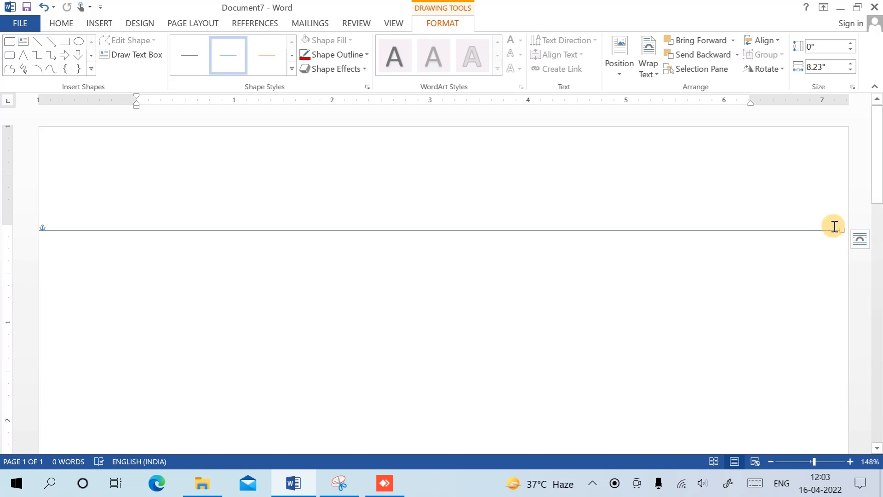
drag(841, 229, 859, 229)
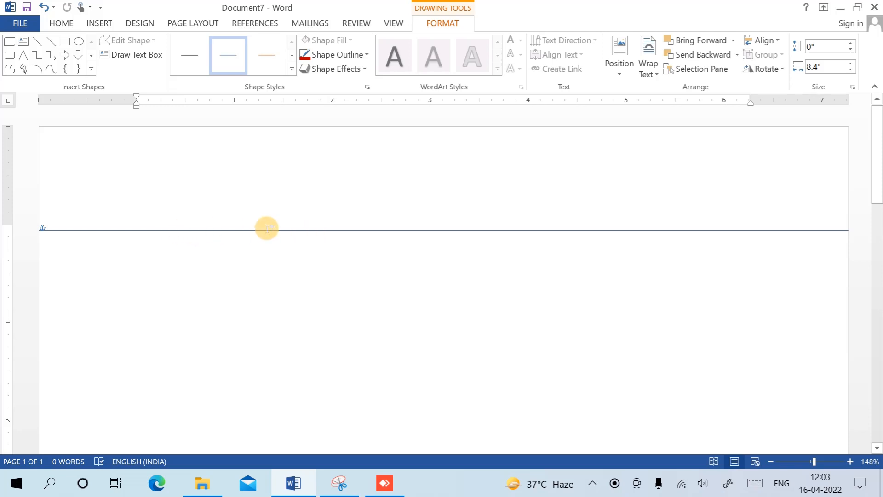
click(358, 52)
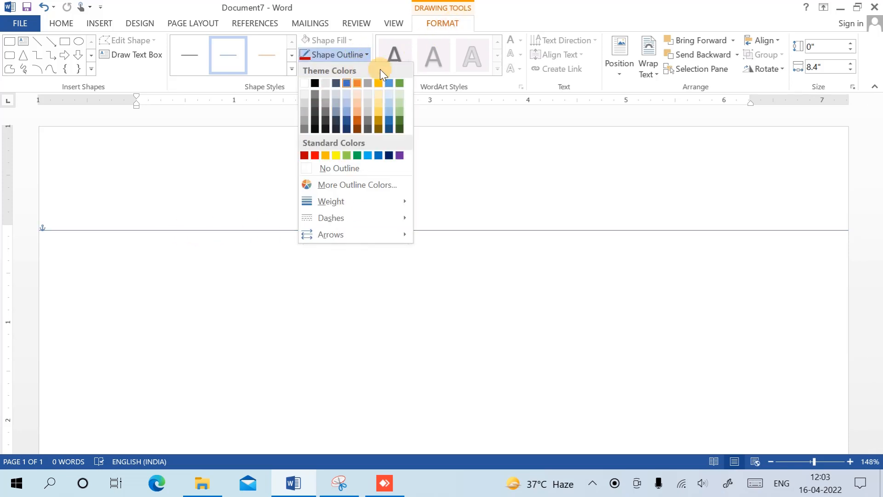
click(304, 156)
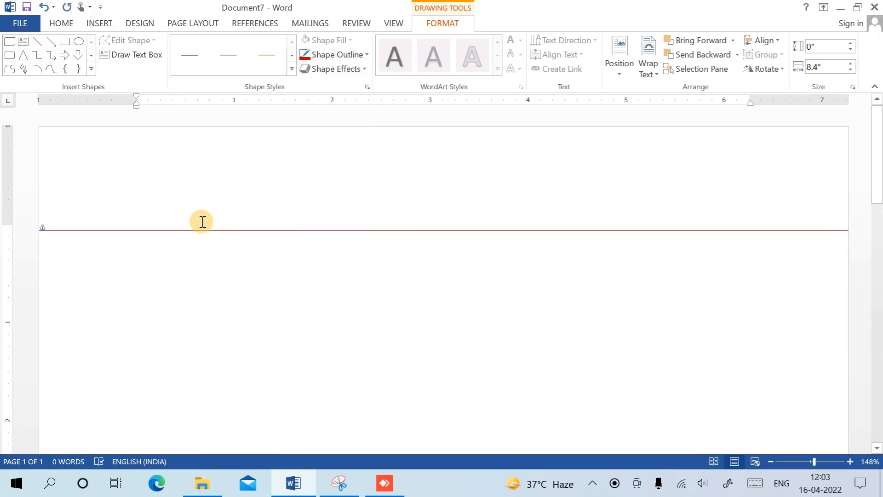
Show the gridlines and move the red line up onto the topmost gridline.
click(389, 22)
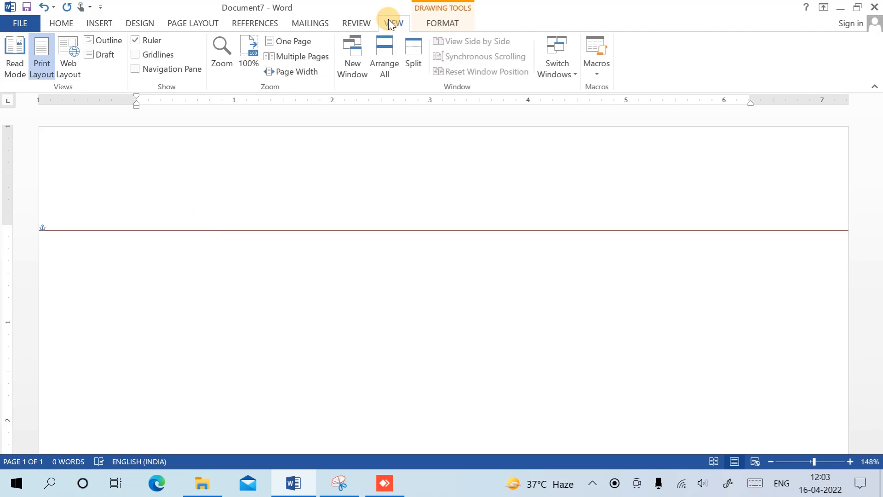
click(136, 55)
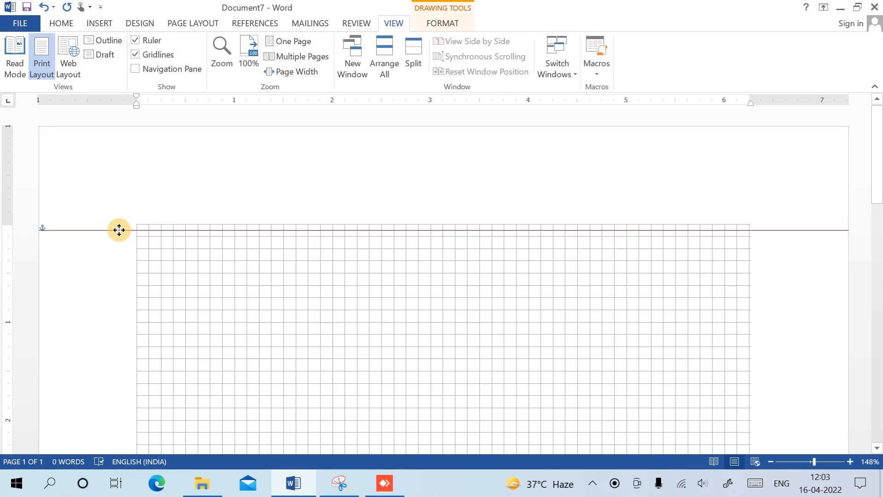
drag(119, 230, 117, 227)
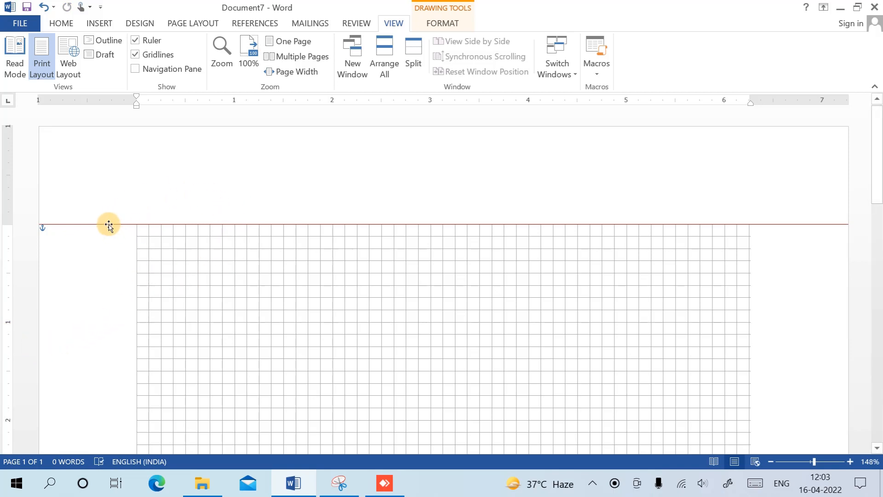
Duplicate the red line and nudge the copy onto the second gridline, flush with the left page edge.
key(ctrl+d)
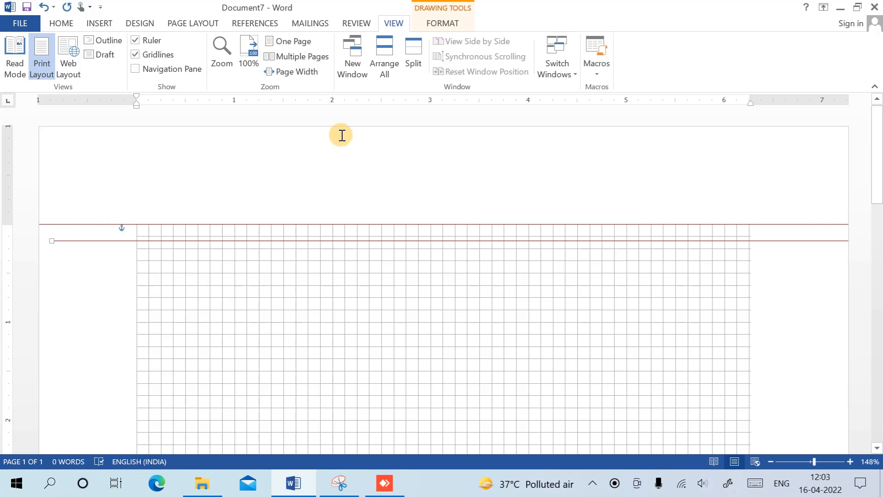
key(Left)
key(Left)
key(Left)
key(Left)
key(Left)
key(Left)
key(Left)
key(Up)
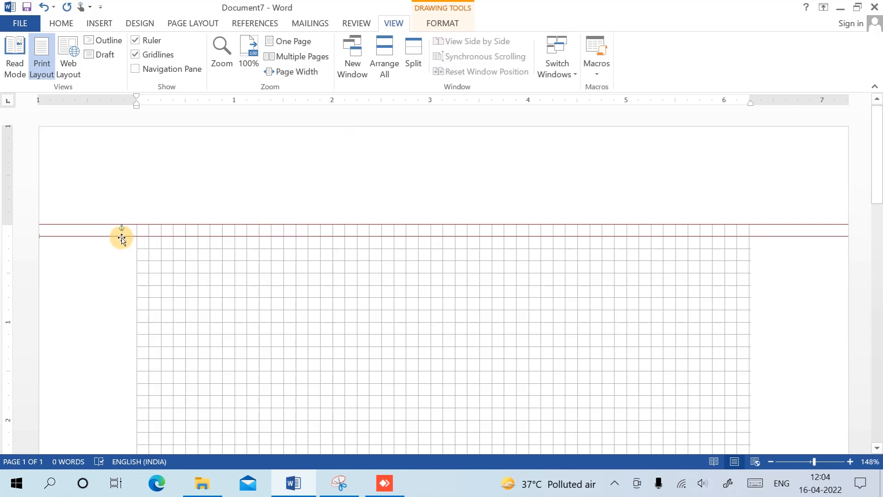
Duplicate the line twice more, nudging the copies onto the third and fourth gridlines.
key(ctrl+d)
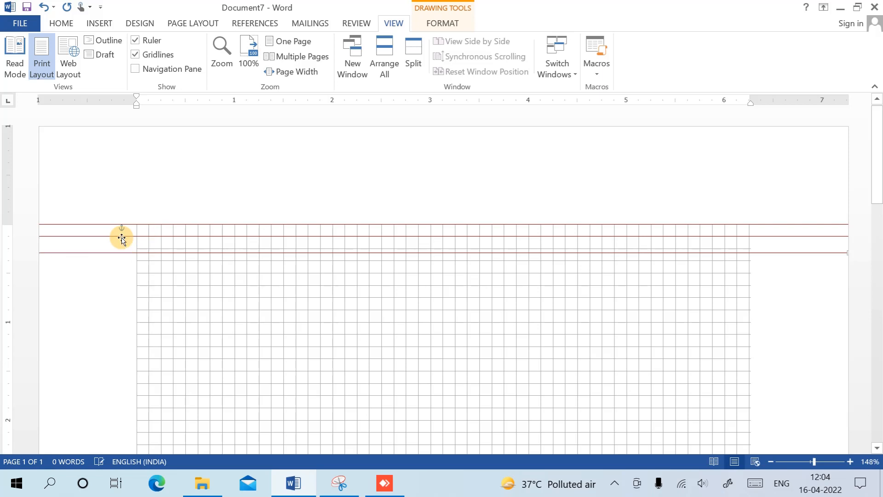
key(Up)
key(Up)
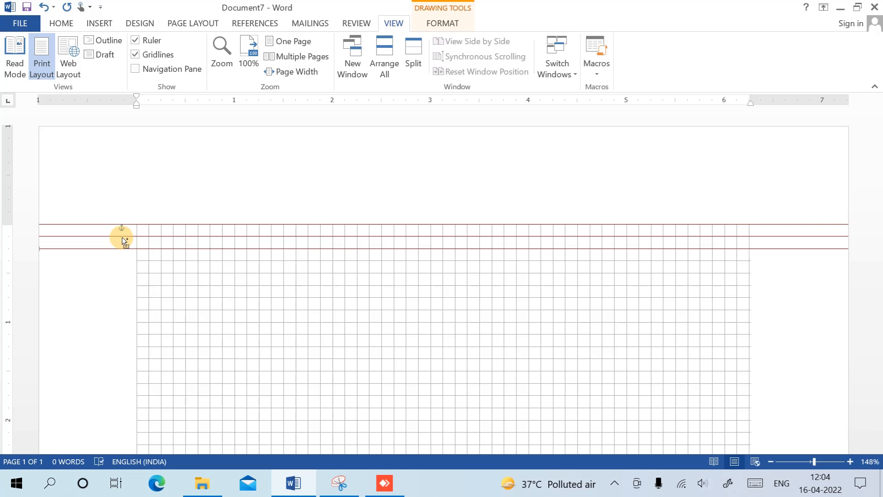
key(ctrl+d)
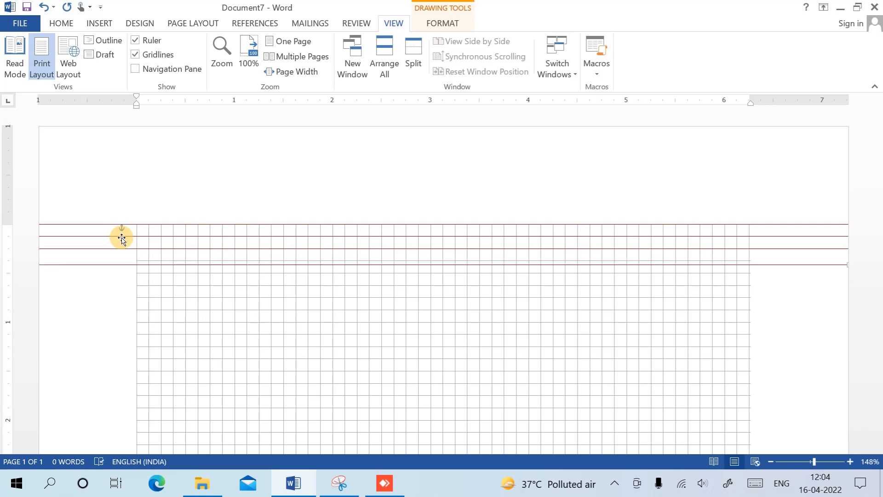
key(Up)
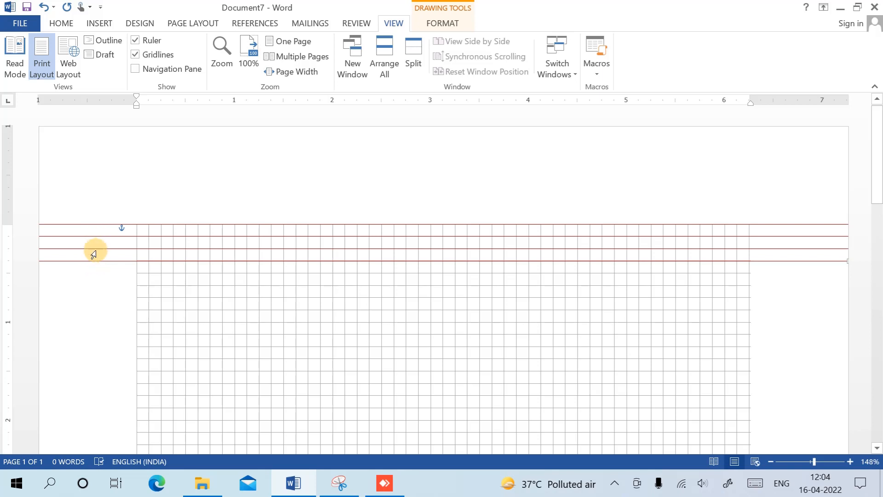
Change the outline of the two middle lines to the dark blue theme colour and deselect them.
click(100, 237)
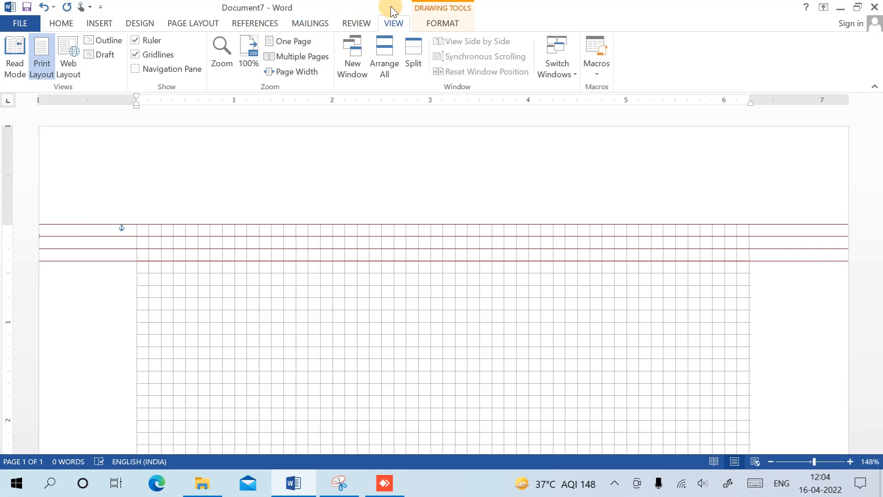
click(456, 22)
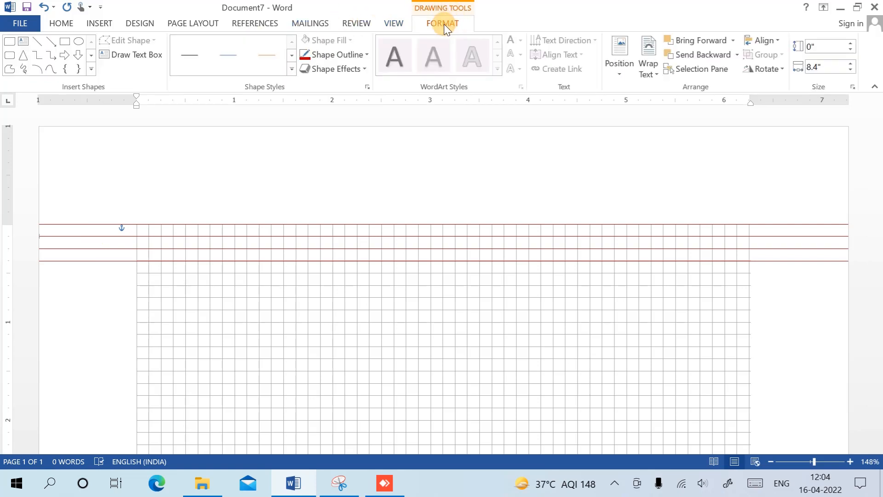
click(357, 53)
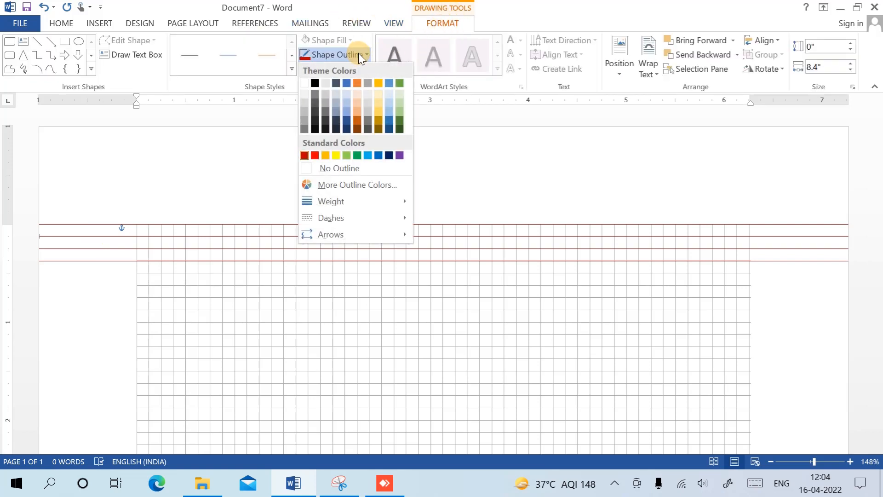
click(346, 120)
click(108, 248)
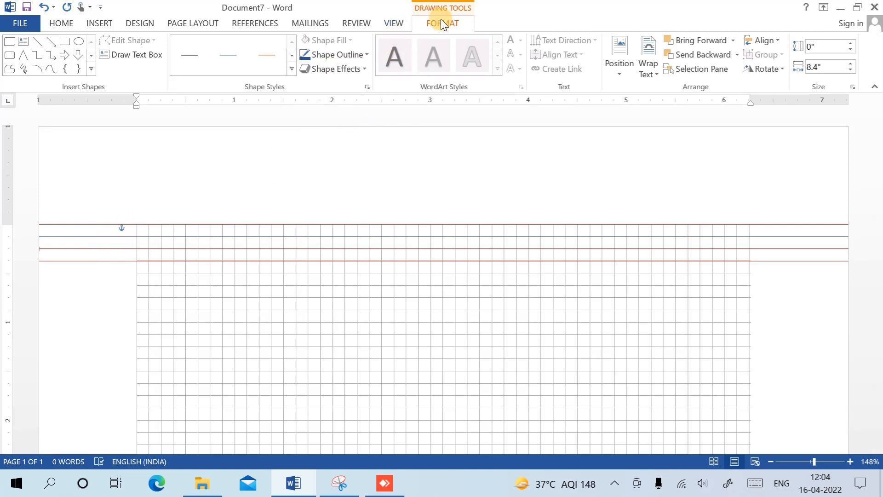
click(350, 56)
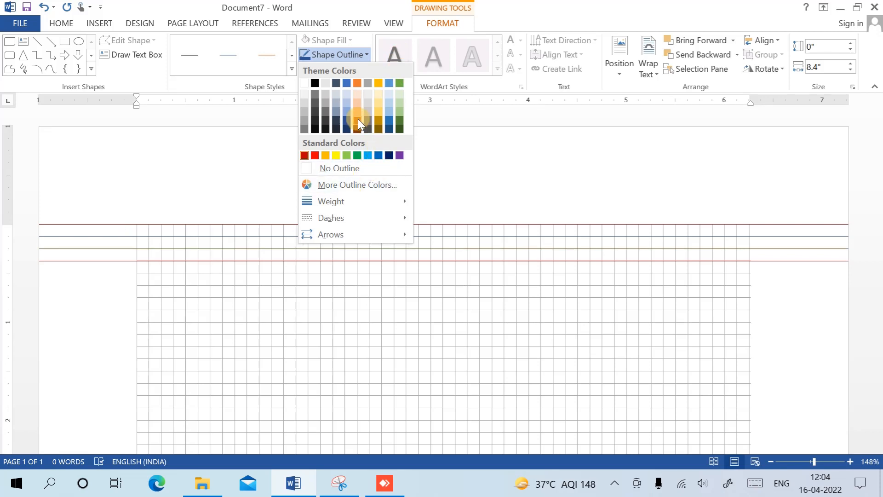
click(347, 122)
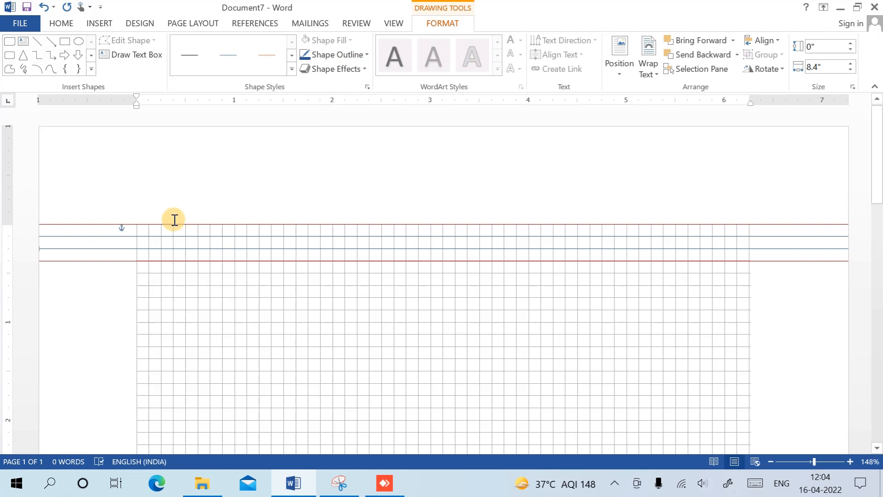
click(245, 175)
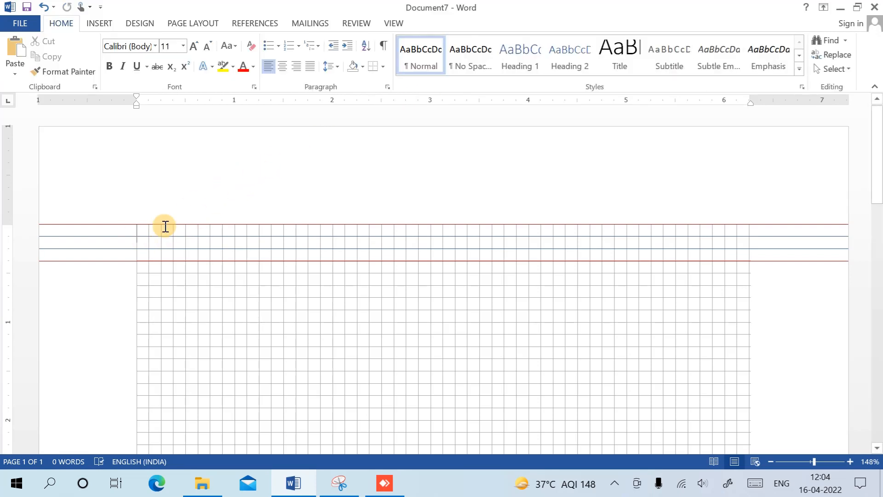
Select all four horizontal lines and group them into one object.
click(80, 225)
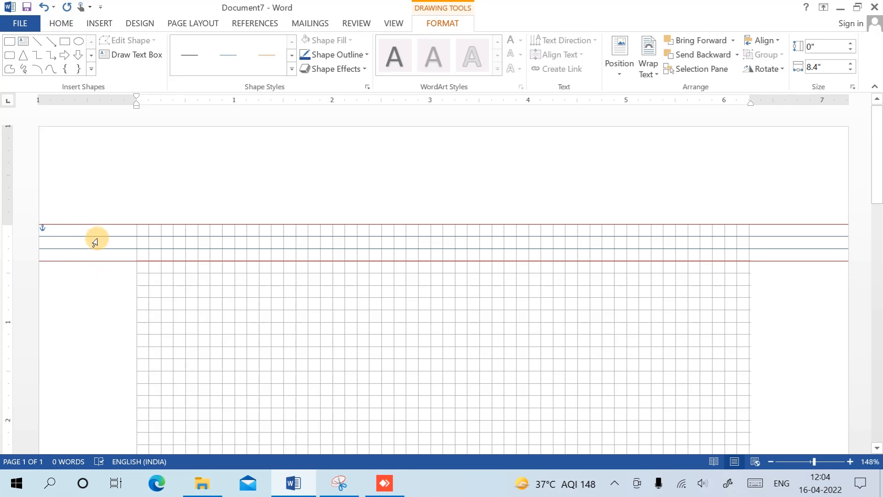
shift+click(101, 238)
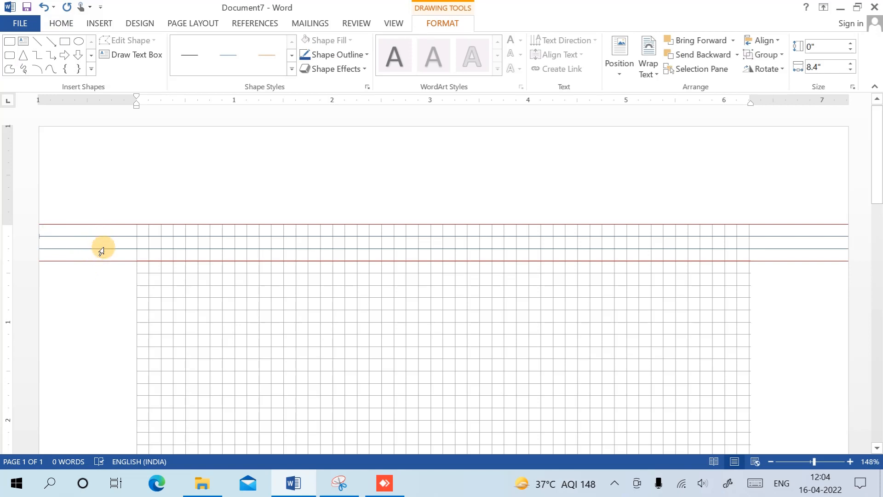
shift+click(104, 249)
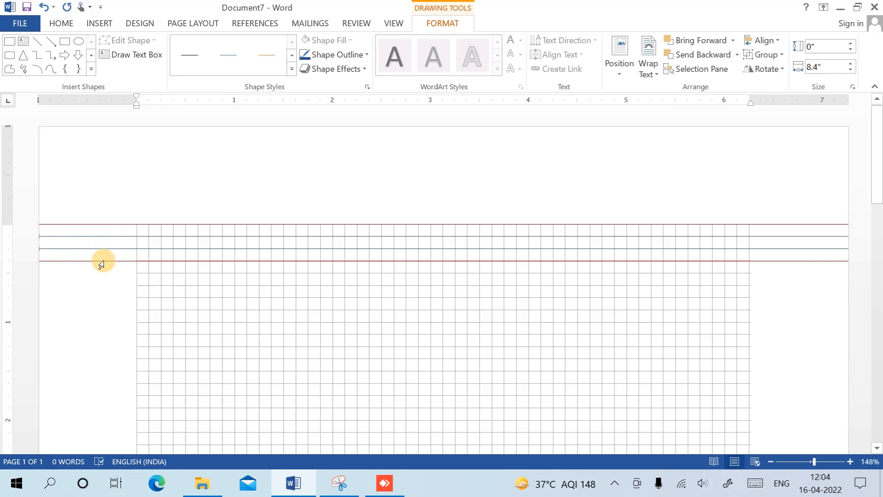
shift+click(102, 263)
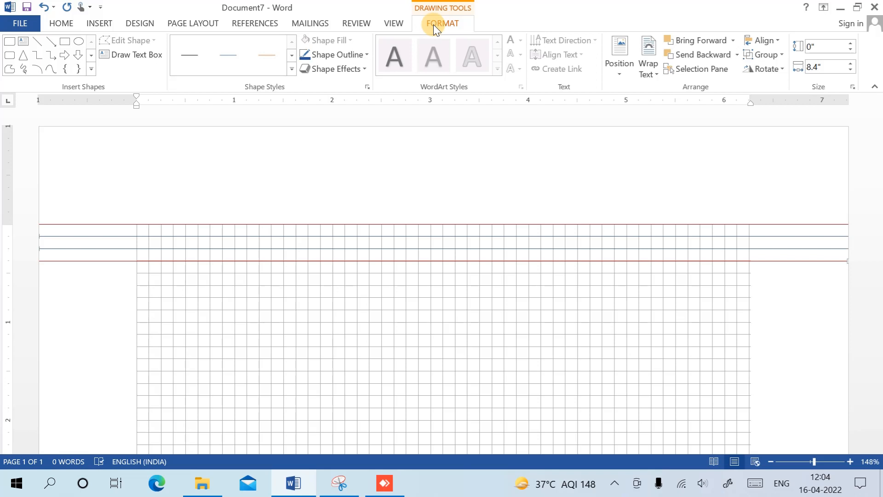
click(778, 56)
click(776, 71)
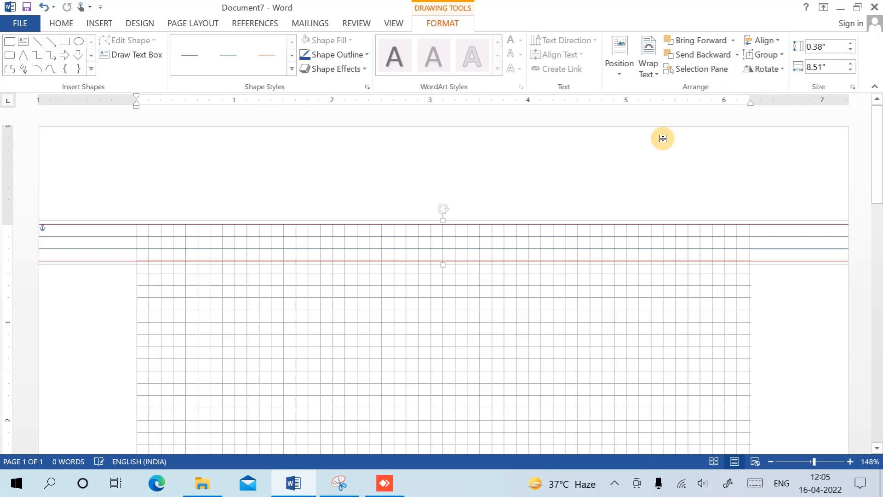
Nudge the grouped lines back and forth horizontally to line them up across the full page width.
key(Right)
key(Right)
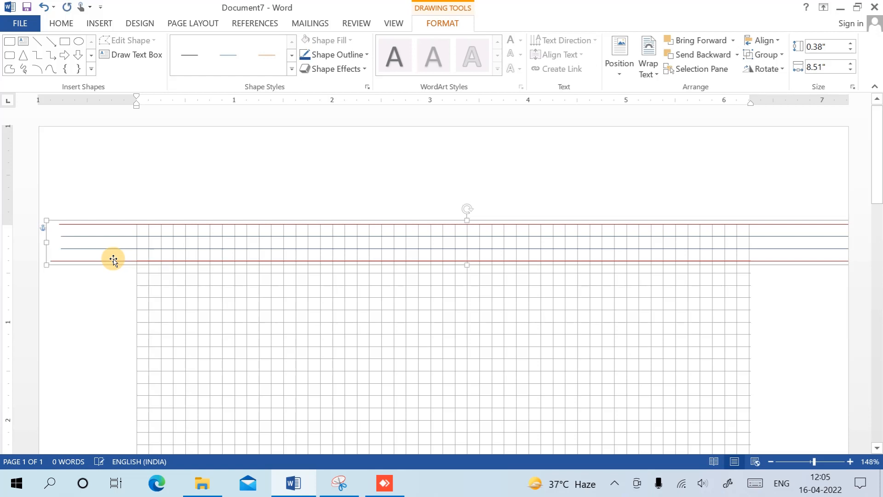
key(Right)
key(Left)
key(Left)
key(Left)
key(Left)
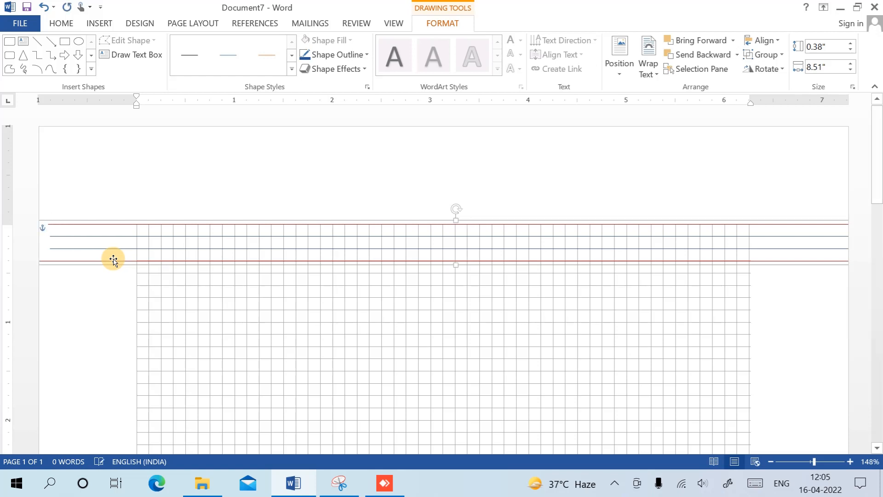
key(Right)
key(Right)
key(Right)
key(Right)
key(Right)
key(Right)
key(Right)
key(Right)
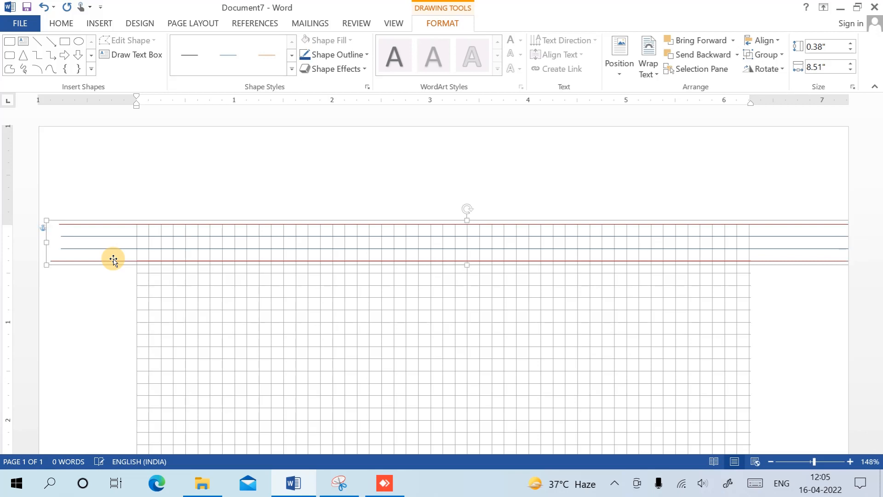
key(Left)
key(Left)
key(Left)
key(Left)
key(Left)
key(Left)
key(Left)
key(Left)
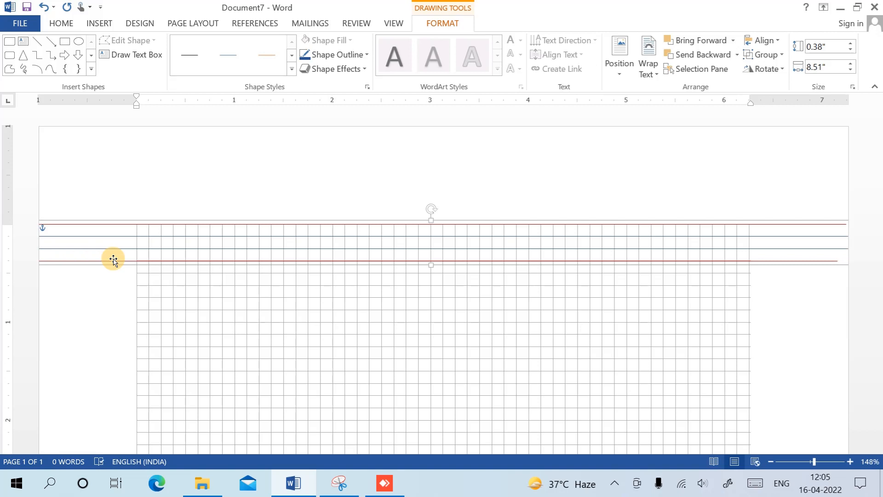
key(Right)
Duplicate the line group and nudge the copy below the first set, leaving a gap of two grid squares.
drag(114, 259, 114, 259)
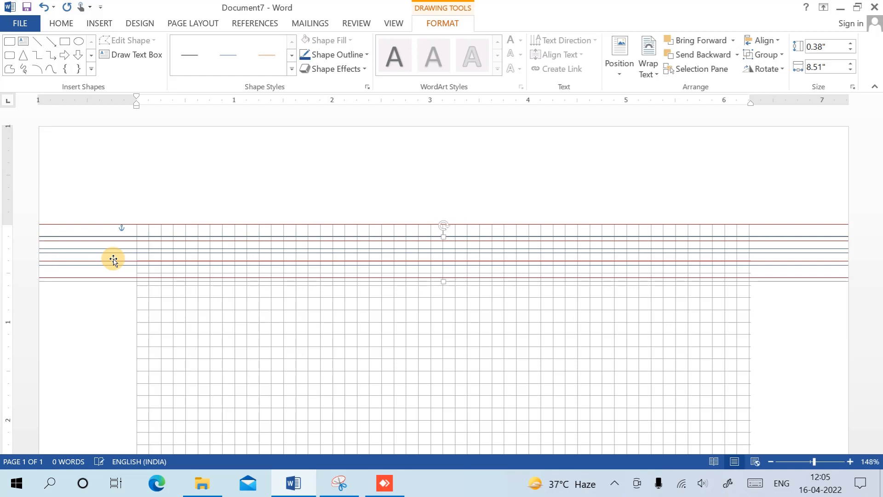
key(Left)
key(Down)
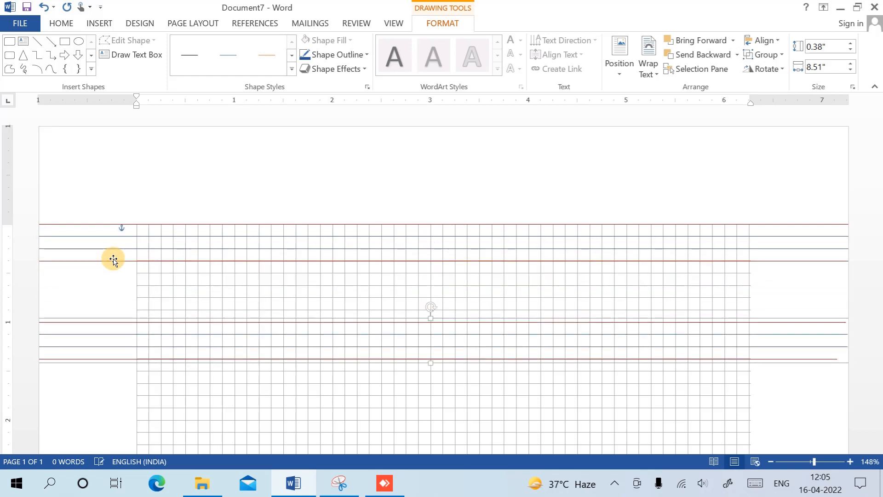
key(Up)
key(Up)
key(Up)
key(Up)
key(Down)
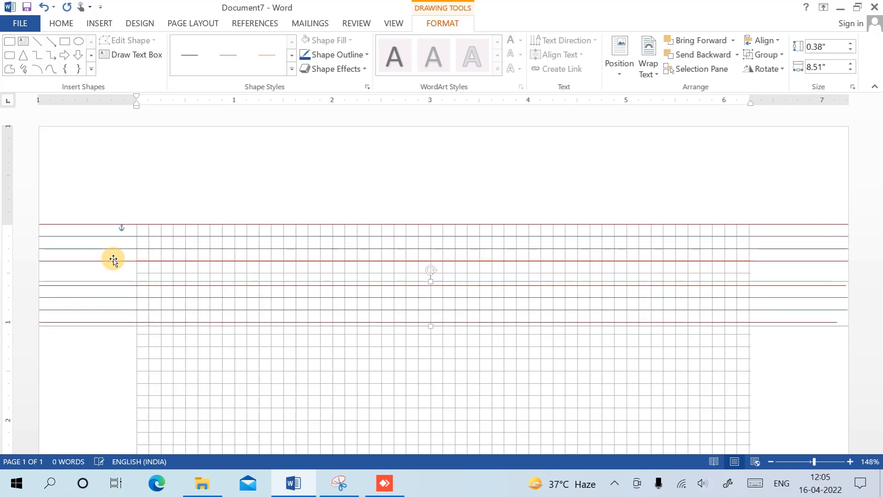
key(Up)
key(Down)
Hide the gridlines and deselect the copied line group.
click(387, 24)
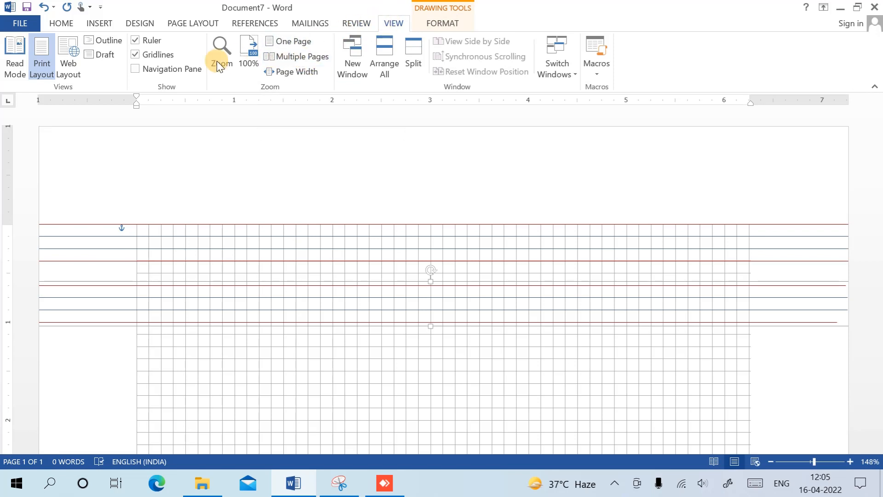
click(133, 56)
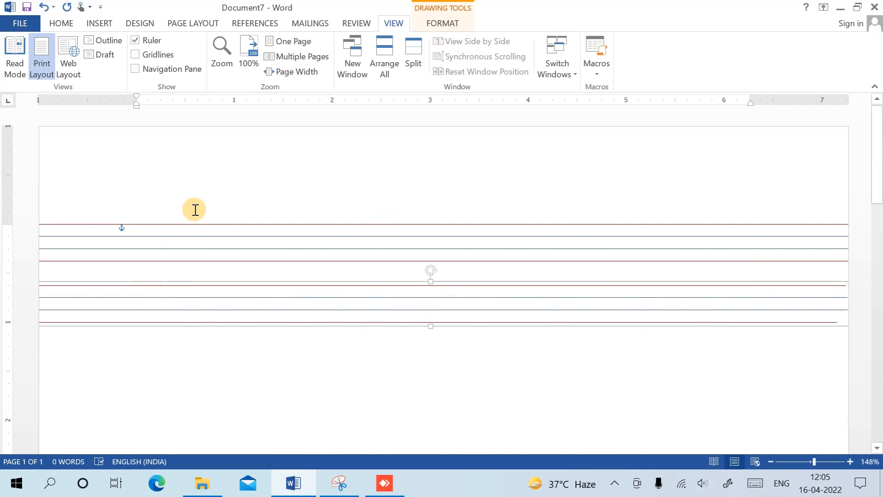
click(183, 183)
Draw a spacer rectangle about 0.5" high and 0.26" wide from the first set's second line to the second set's top line.
click(96, 23)
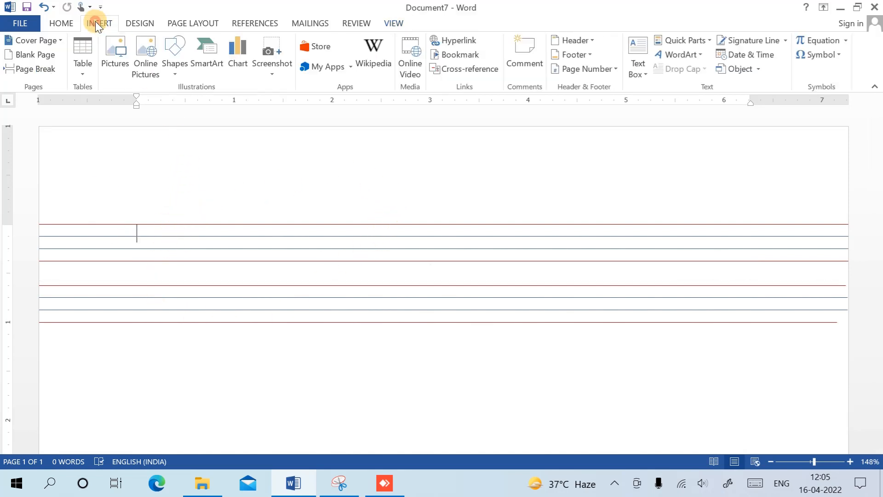
click(177, 65)
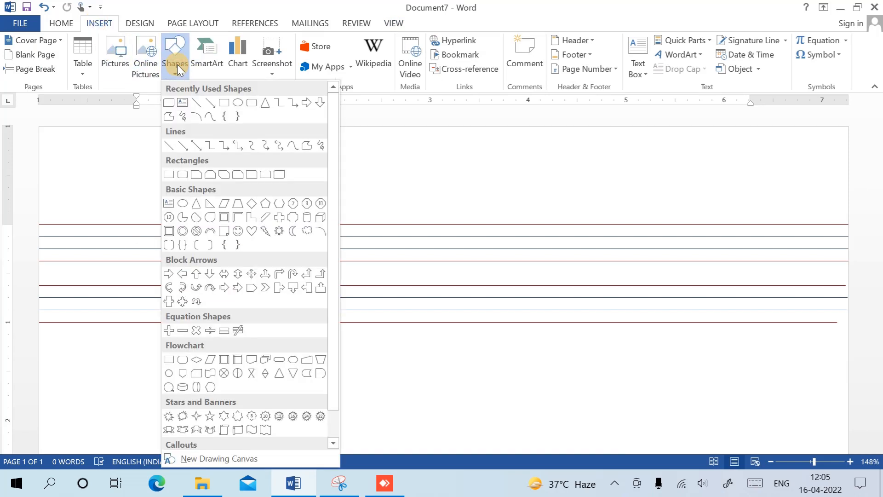
click(225, 103)
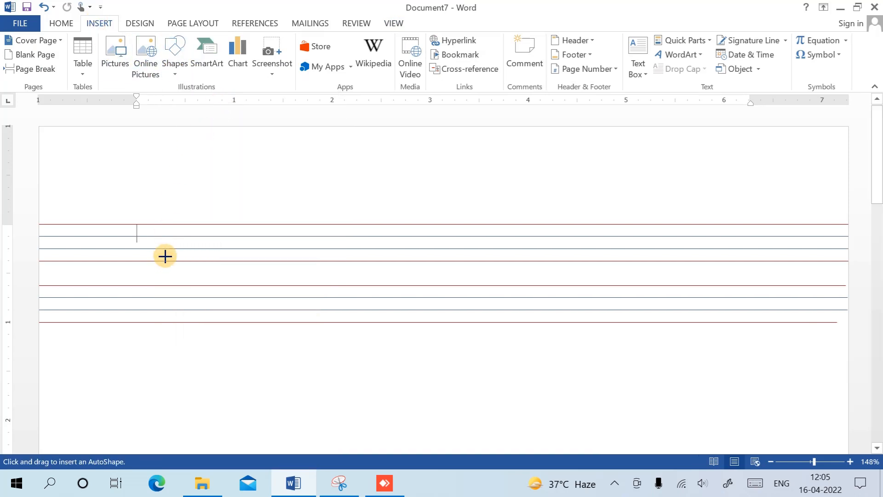
drag(176, 237, 196, 282)
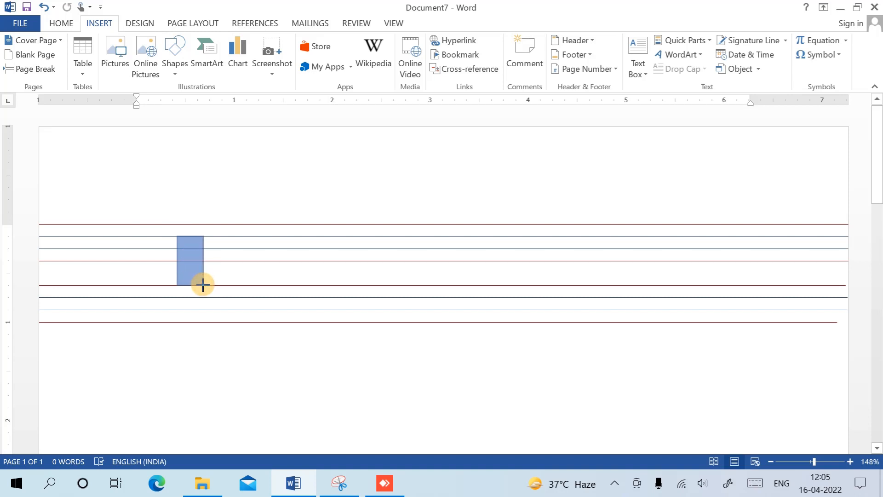
drag(202, 285, 203, 285)
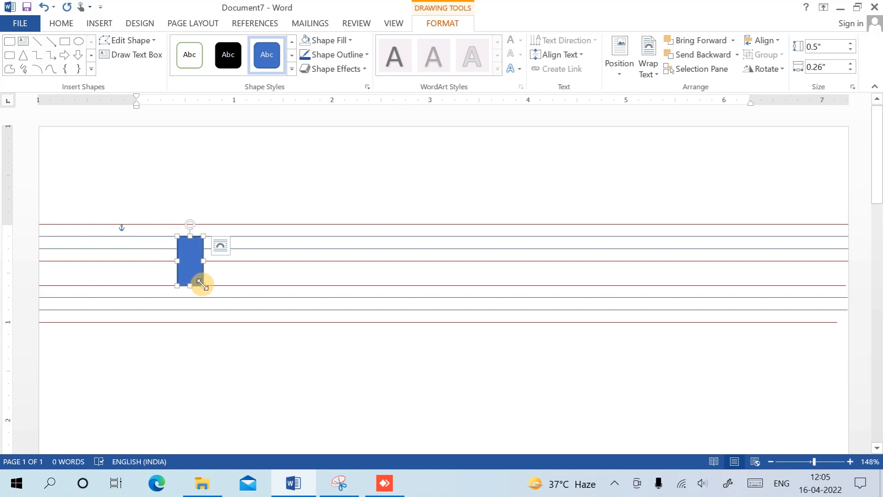
Copy the spacer rectangle downward so its top edge sits on the second line of the second set.
click(224, 299)
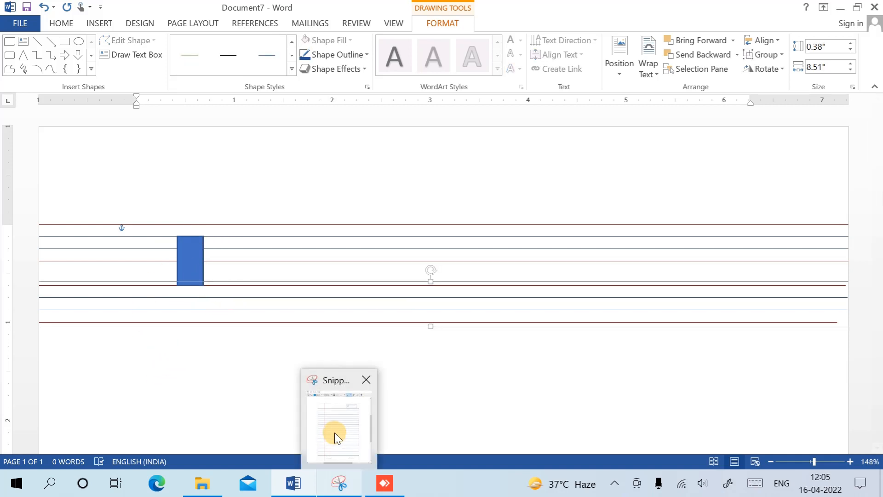
click(191, 270)
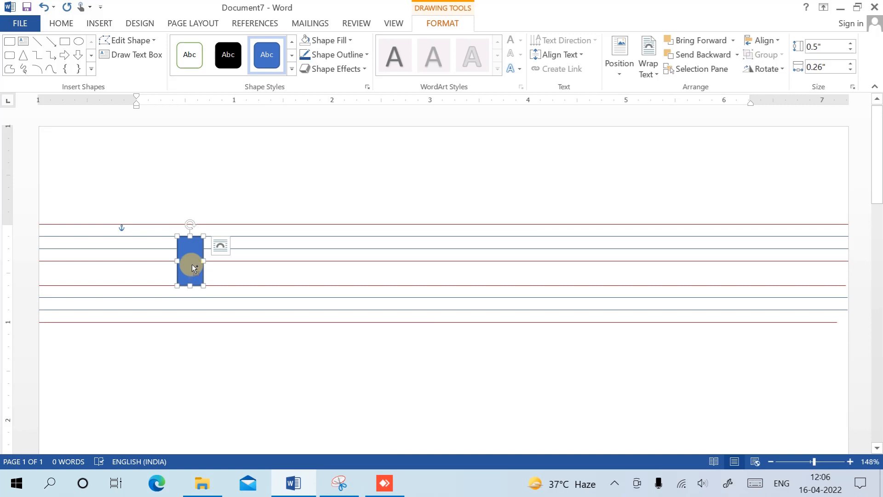
drag(195, 261, 192, 325)
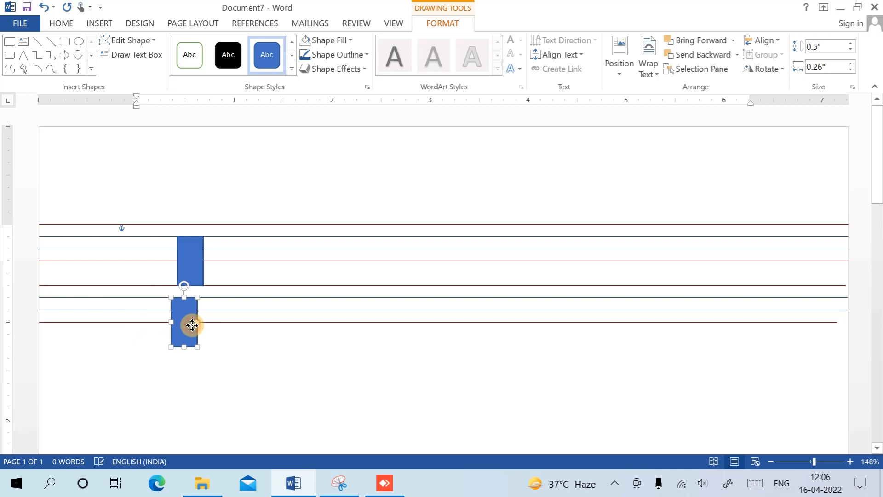
Duplicate the second line group and nudge the copy until its top line meets the lower rectangle's bottom edge.
click(359, 306)
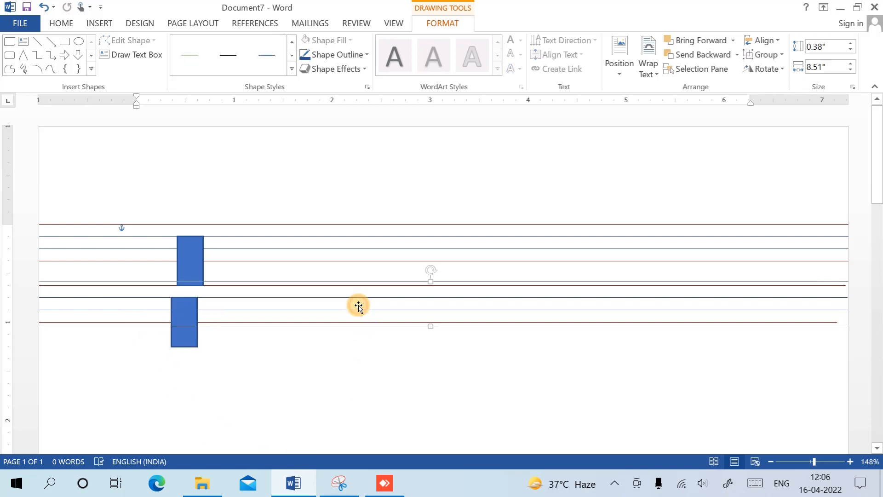
drag(363, 309, 365, 319)
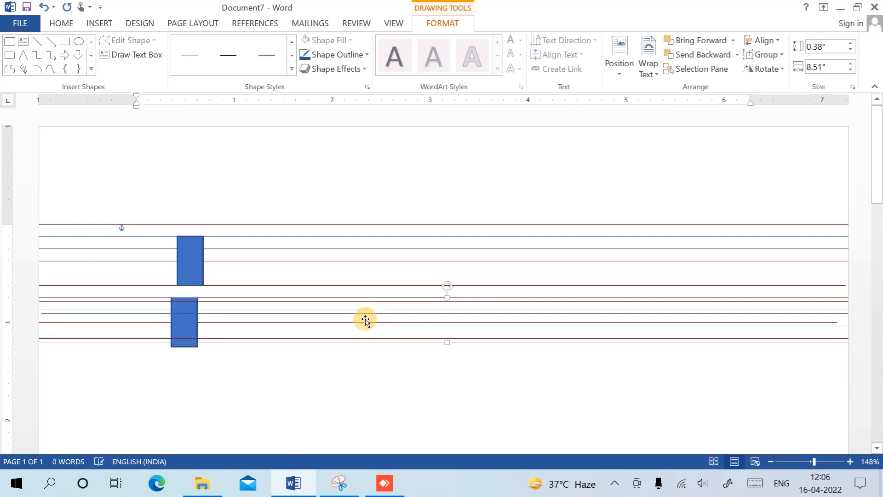
key(Down)
key(Down)
key(Down)
key(Down)
key(Down)
key(Down)
key(Down)
key(Down)
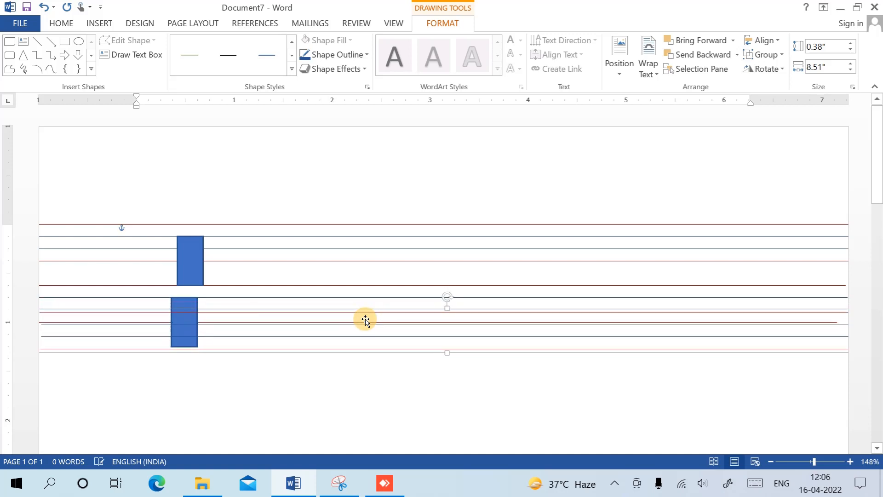
key(Down)
key(Down)
key(Down)
key(Down)
key(Down)
key(Down)
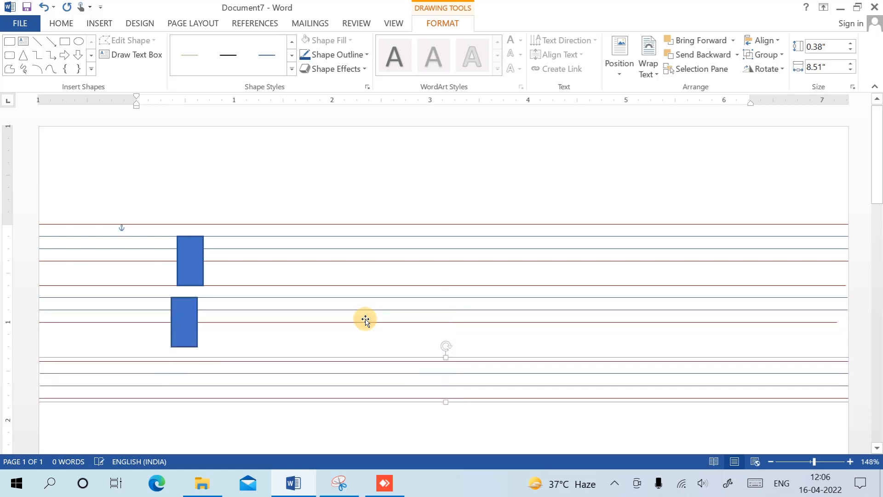
key(Up)
key(Up)
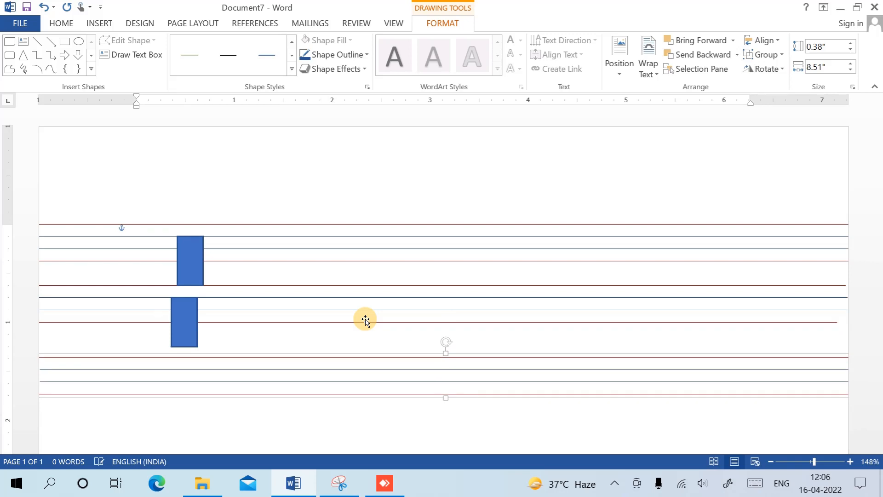
key(Up)
key(Up)
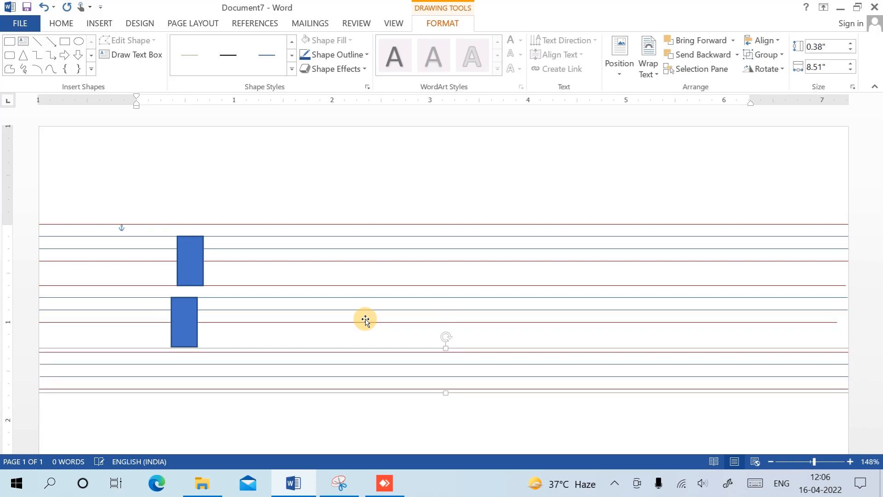
key(Up)
key(Up)
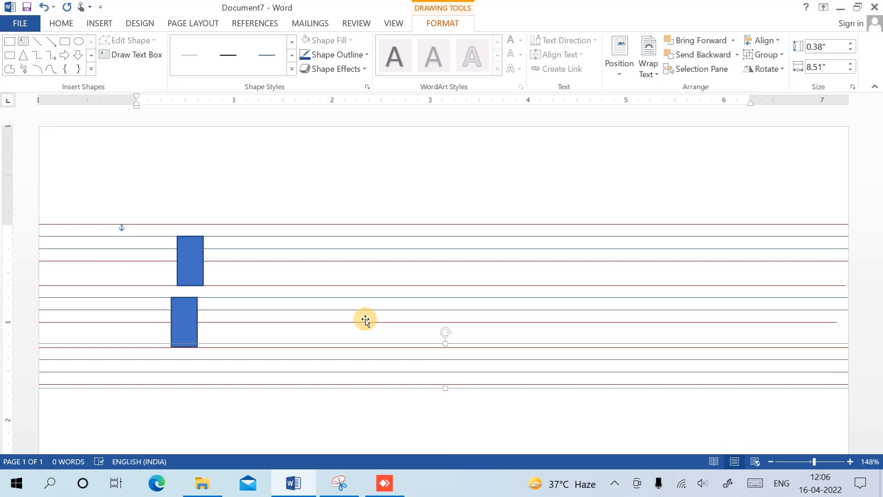
Move the upper rectangle onto the third set's second line and place a fourth line group starting at its bottom edge.
scroll(366, 321, down, 3)
scroll(373, 319, up, 1)
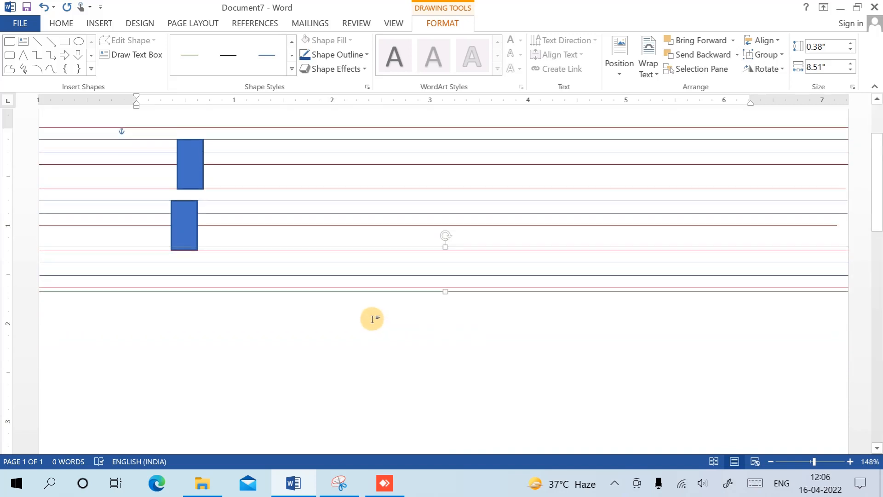
drag(190, 153, 182, 279)
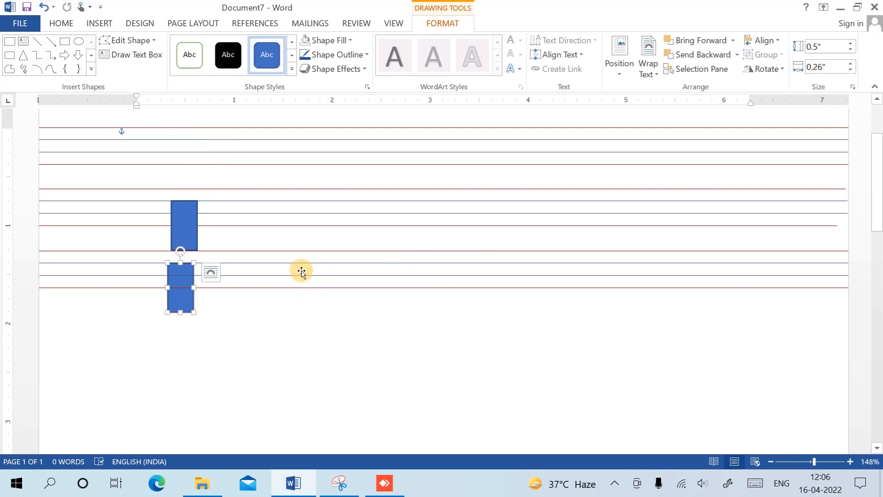
drag(301, 272, 311, 337)
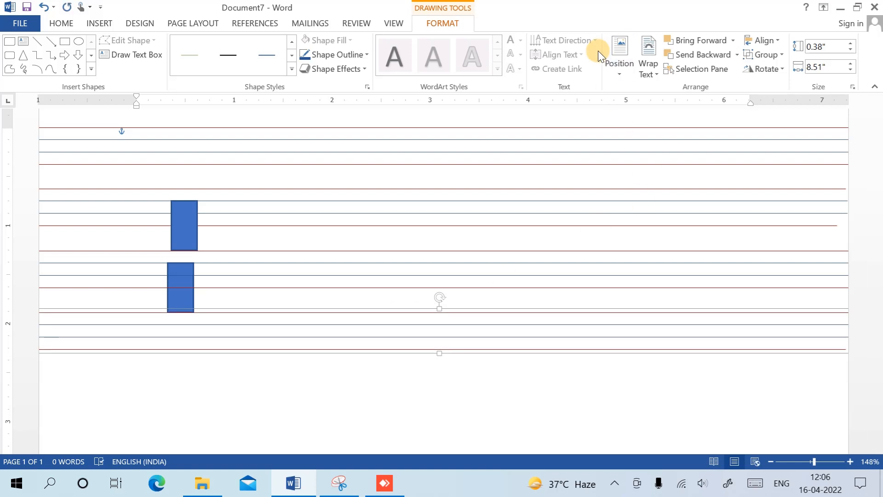
Move the upper rectangle down to the fourth set's second line and delete the rectangle on the third set.
scroll(335, 236, down, 2)
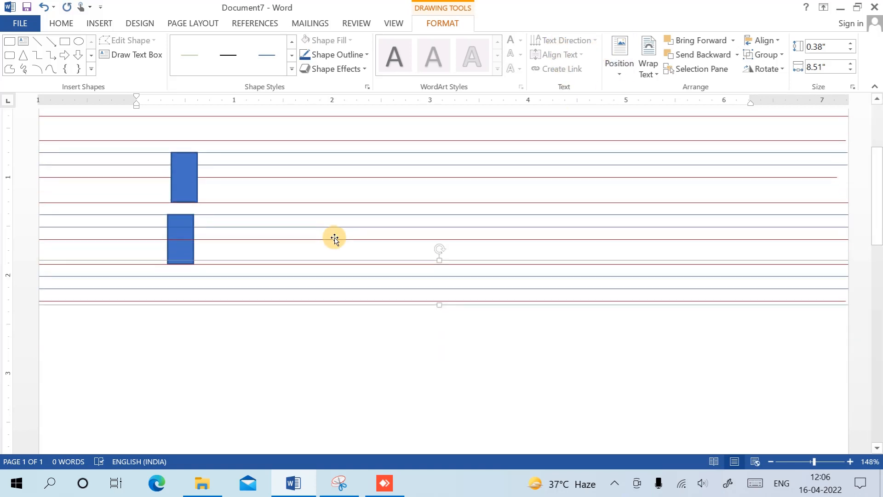
drag(184, 123, 177, 255)
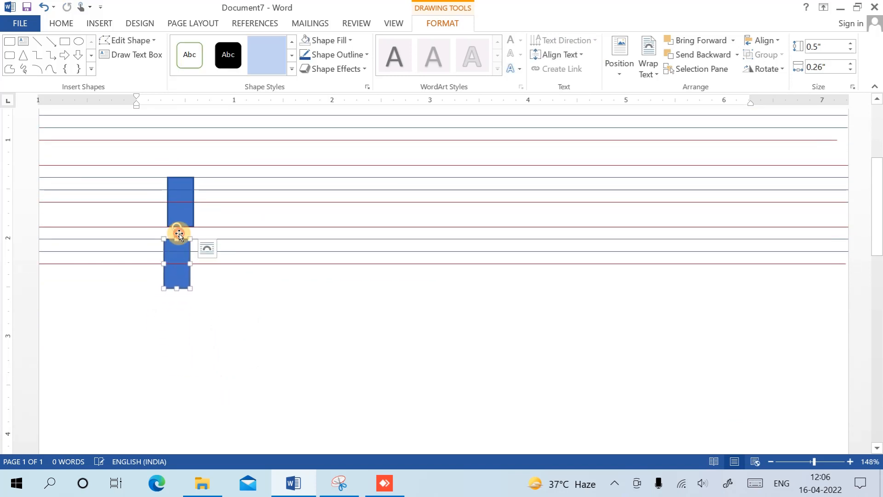
click(182, 205)
key(Delete)
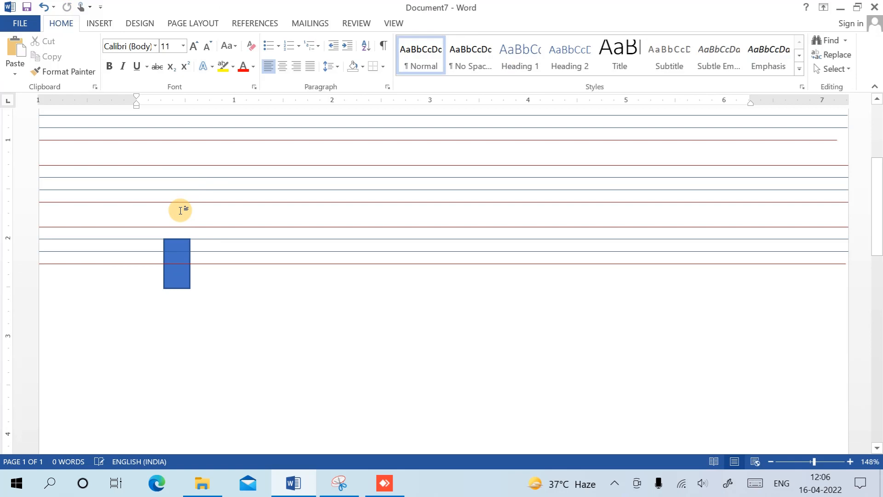
Place a copy of the fourth line group at the rectangle's bottom edge and copy the rectangle onto the fifth set's second line.
click(300, 228)
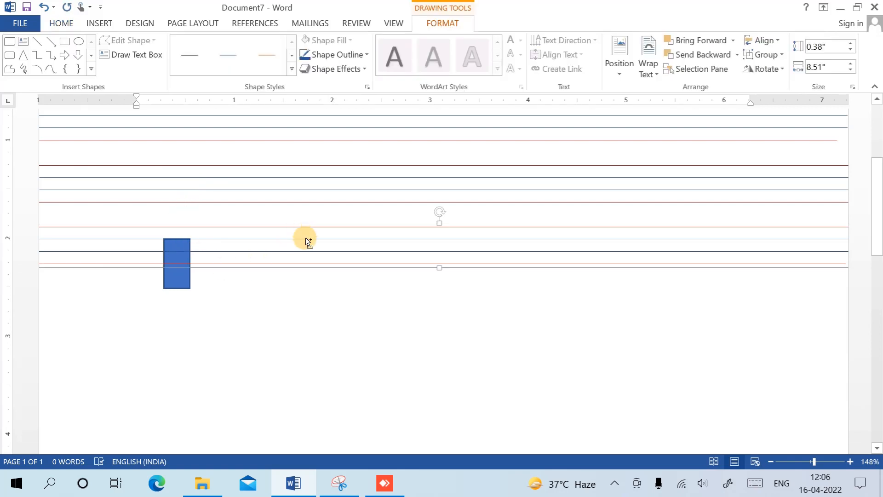
mouse_move(306, 238)
mouse_down()
mouse_move(290, 366)
mouse_move(295, 311)
mouse_up()
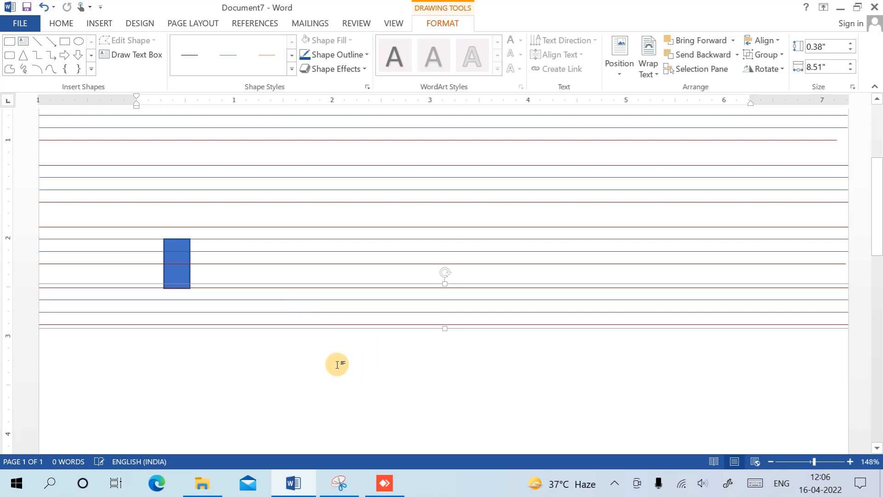
scroll(337, 357, down, 4)
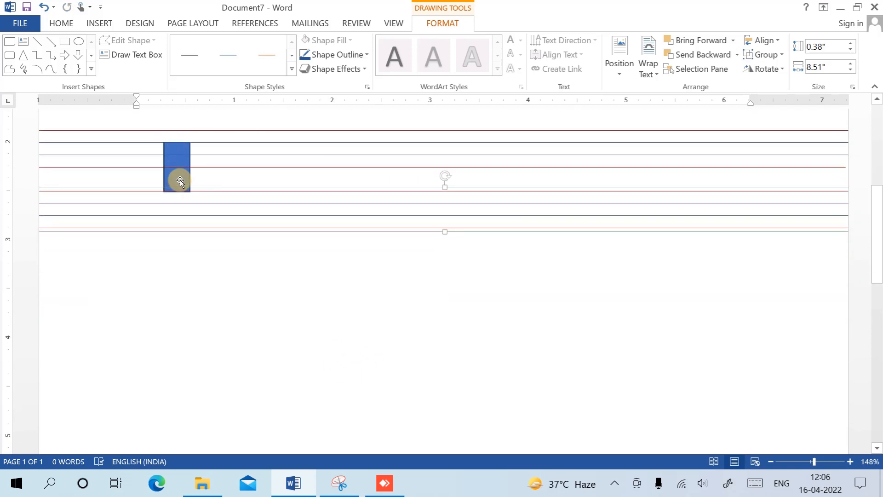
click(181, 180)
drag(184, 178, 170, 219)
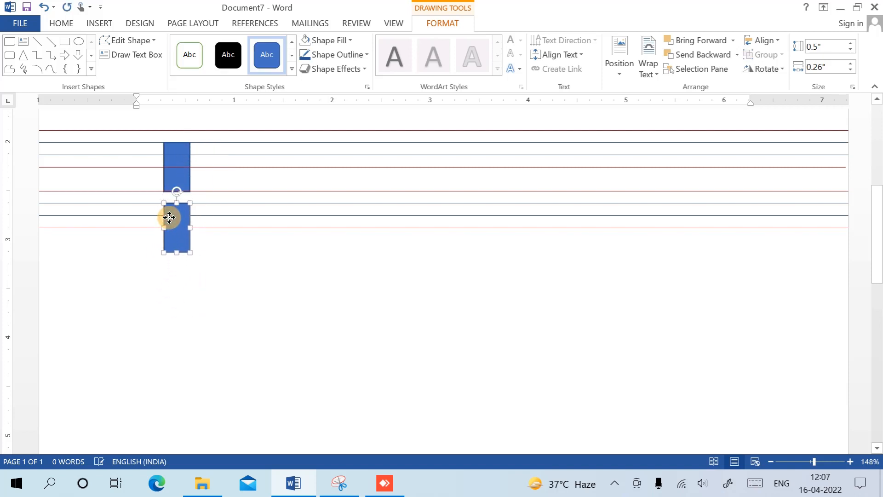
Duplicate the fourth line group and place the copy as a sixth set starting at the lower rectangle's bottom edge.
click(353, 155)
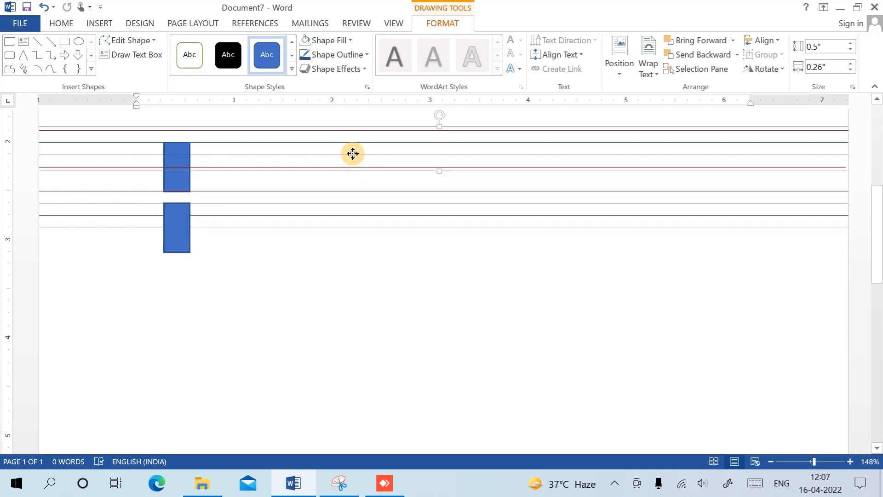
key(ctrl+d)
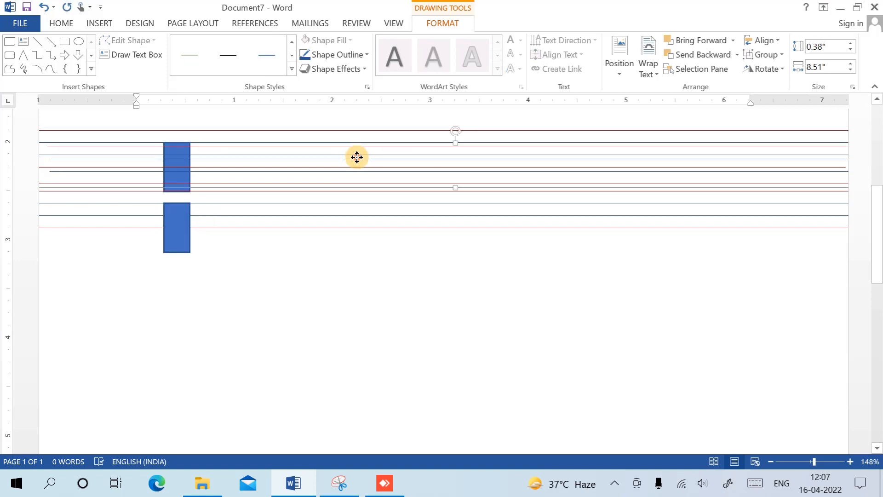
drag(358, 157, 344, 260)
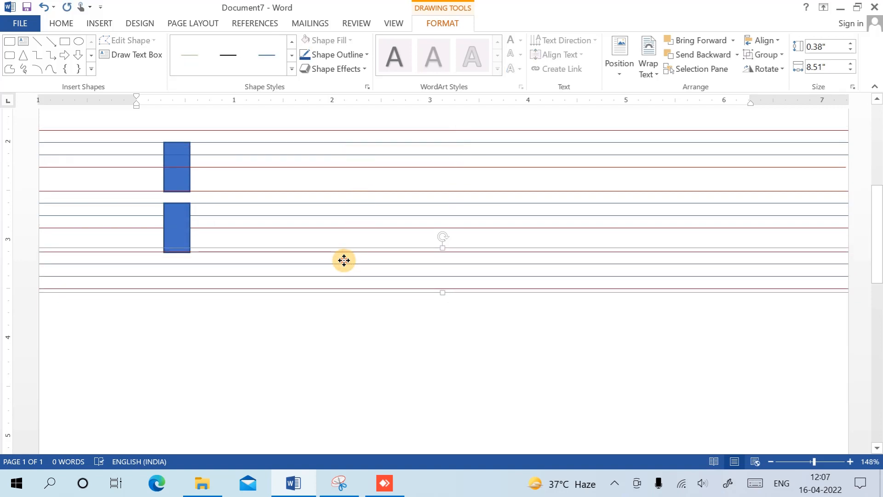
Delete the rectangle on the fourth set and copy the remaining one down onto the sixth set's second line.
scroll(233, 335, up, 3)
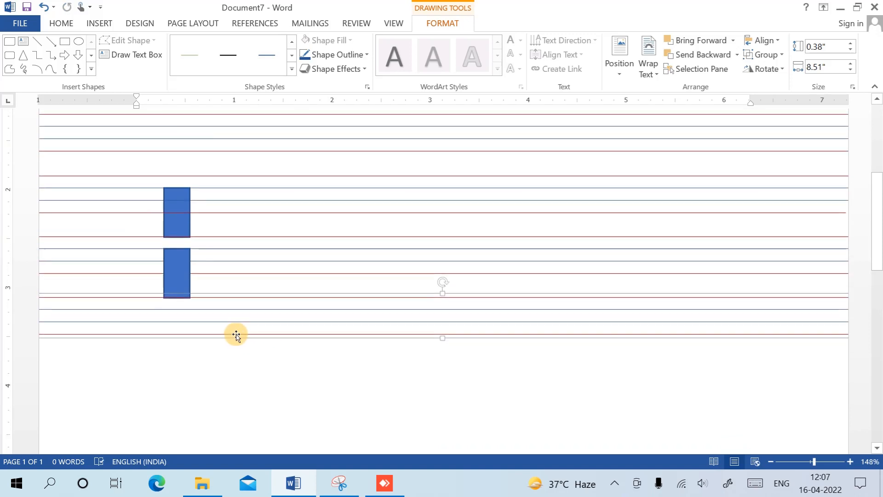
click(187, 270)
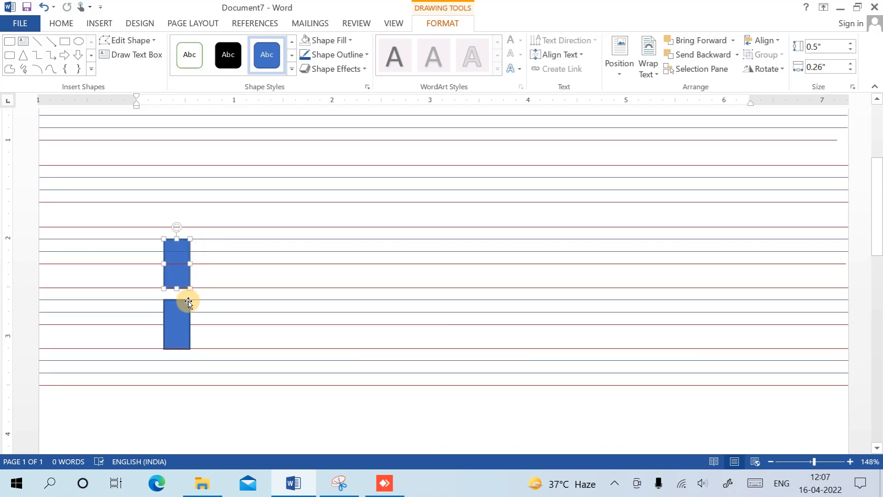
key(Delete)
scroll(187, 308, down, 3)
click(180, 237)
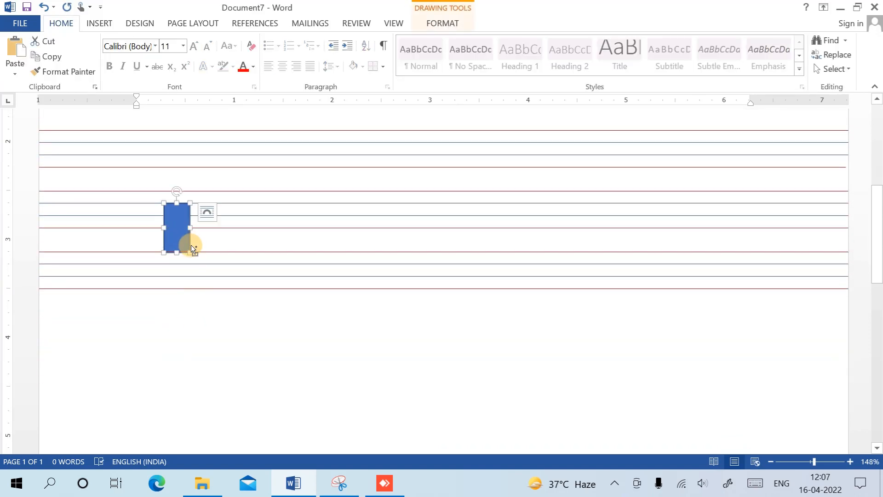
key(ctrl+d)
drag(185, 245, 166, 288)
Duplicate the sixth line group and place the copy as a seventh set starting at the lower rectangle's bottom edge.
click(277, 209)
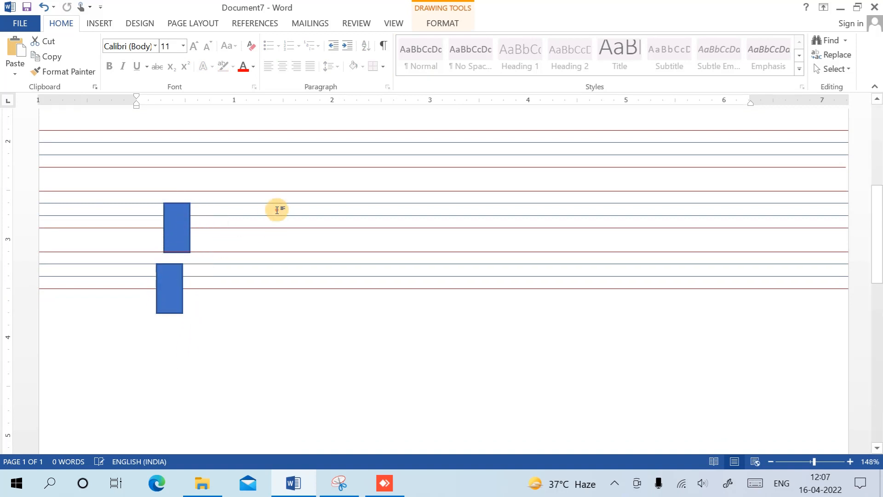
scroll(278, 249, up, 3)
scroll(276, 312, down, 5)
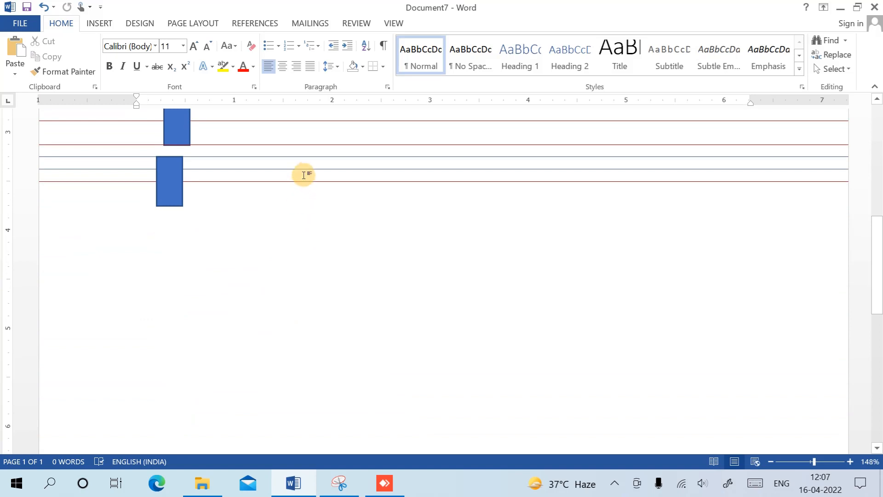
click(306, 174)
drag(318, 175, 305, 228)
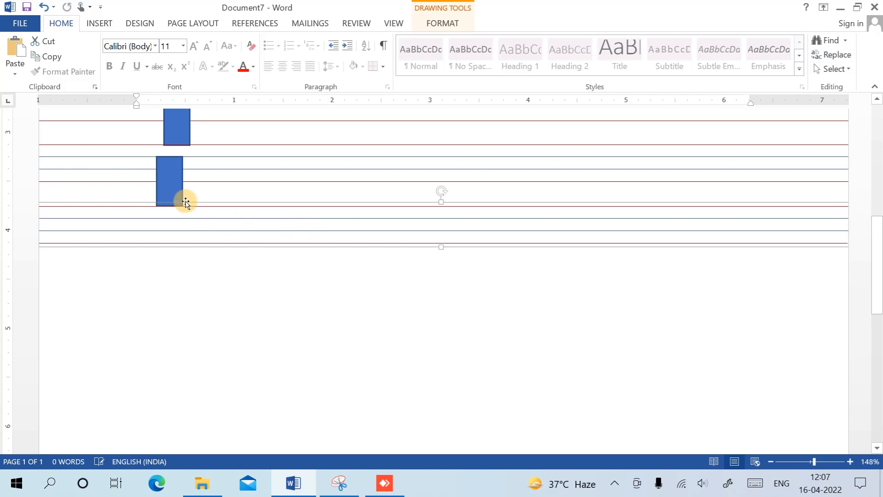
Move the lower rectangle onto the seventh set's second line and place an eighth line group starting at its bottom edge.
drag(174, 186, 169, 246)
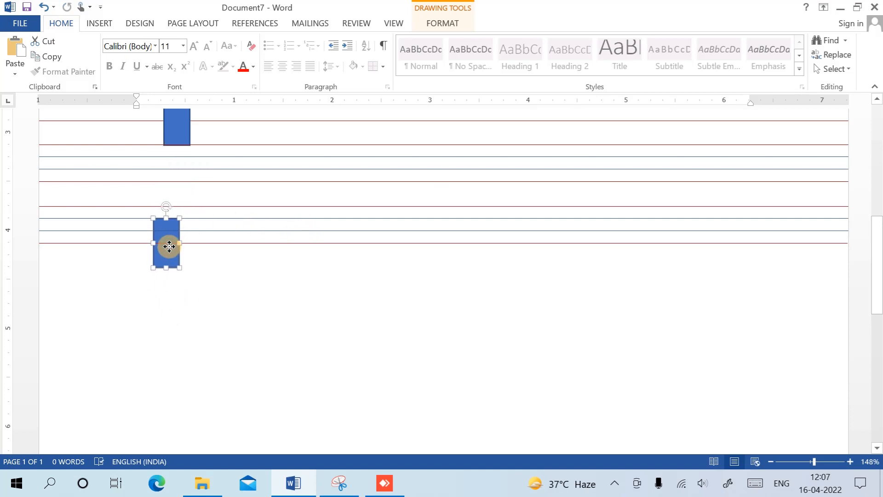
click(270, 223)
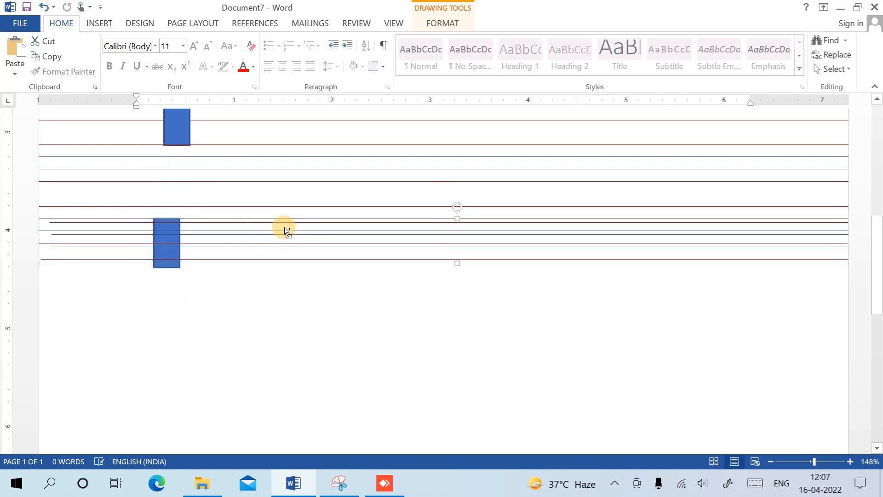
drag(285, 228, 268, 282)
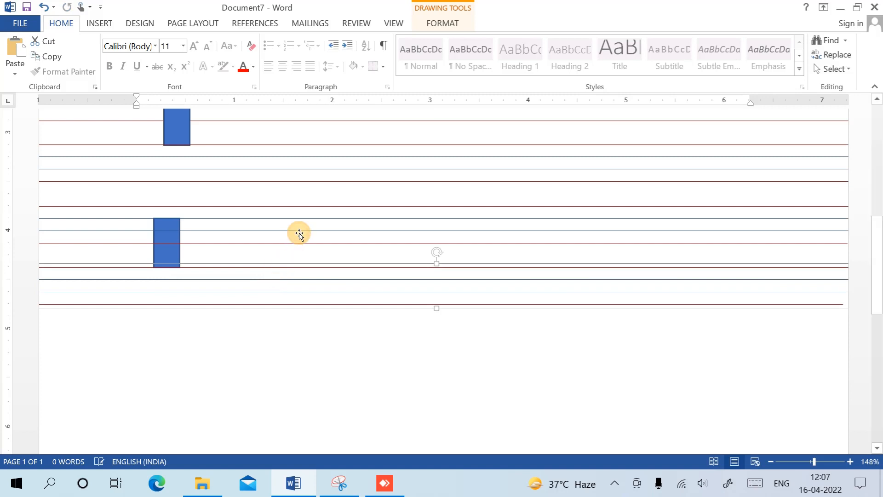
Move the lower rectangle down so its top edge sits on the eighth set's second line.
scroll(299, 235, down, 6)
scroll(300, 236, up, 3)
scroll(300, 236, down, 4)
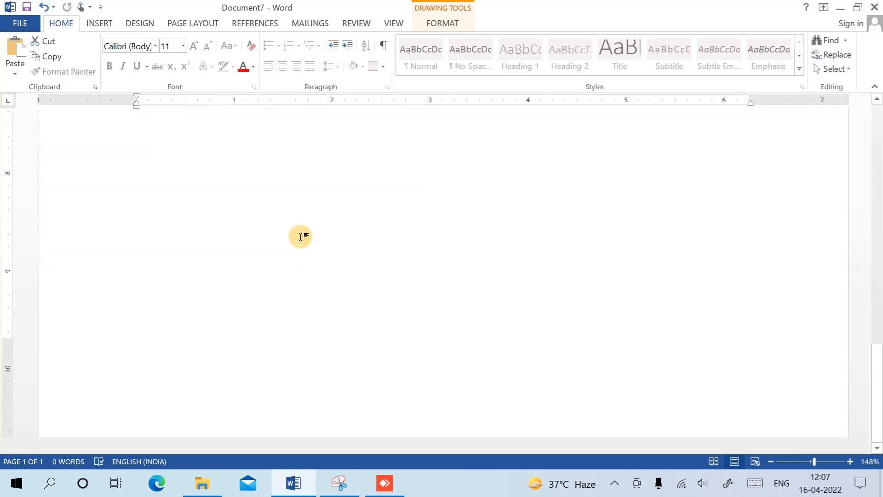
scroll(303, 243, up, 5)
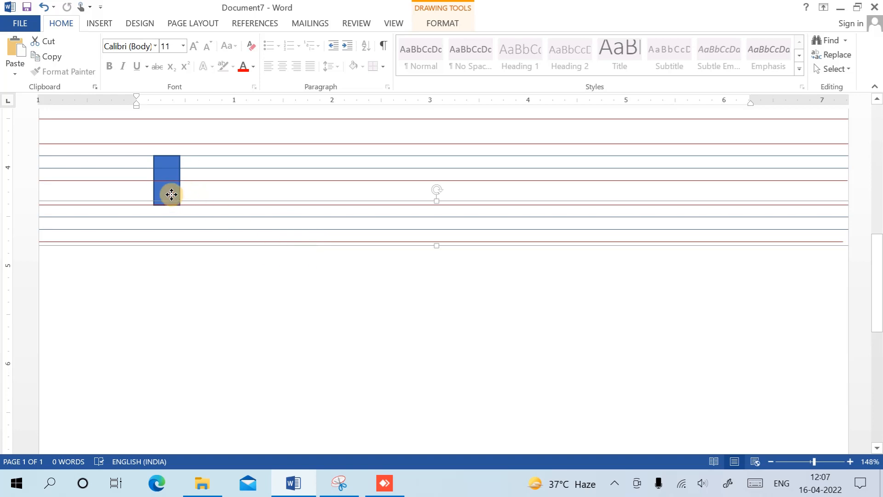
drag(171, 194, 171, 256)
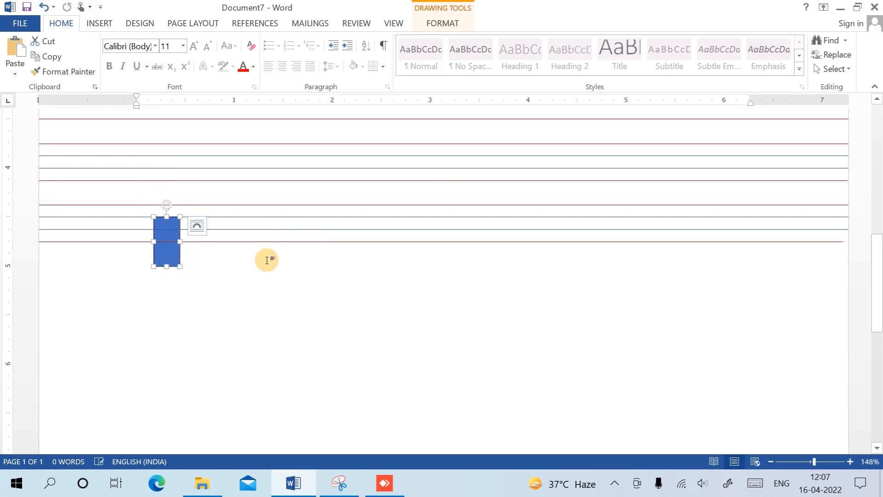
Select all eight four-line sets without the rectangles and combine them into a single group.
scroll(272, 260, up, 4)
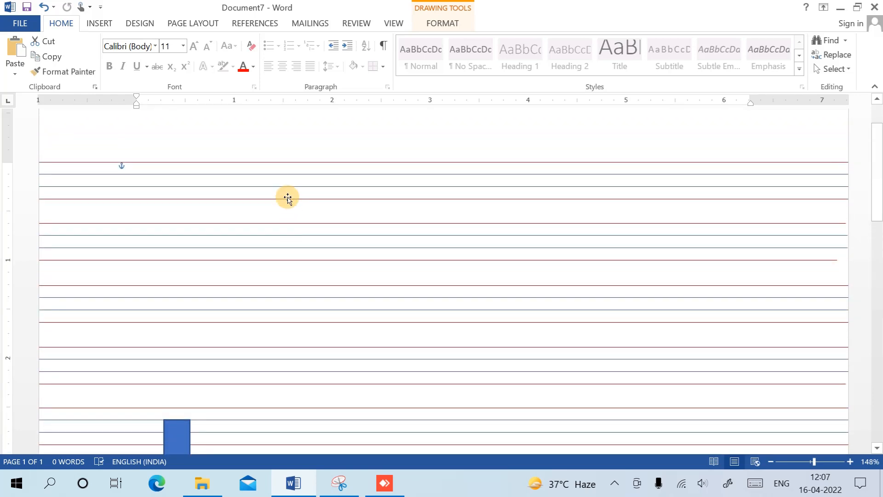
click(288, 198)
shift+click(256, 246)
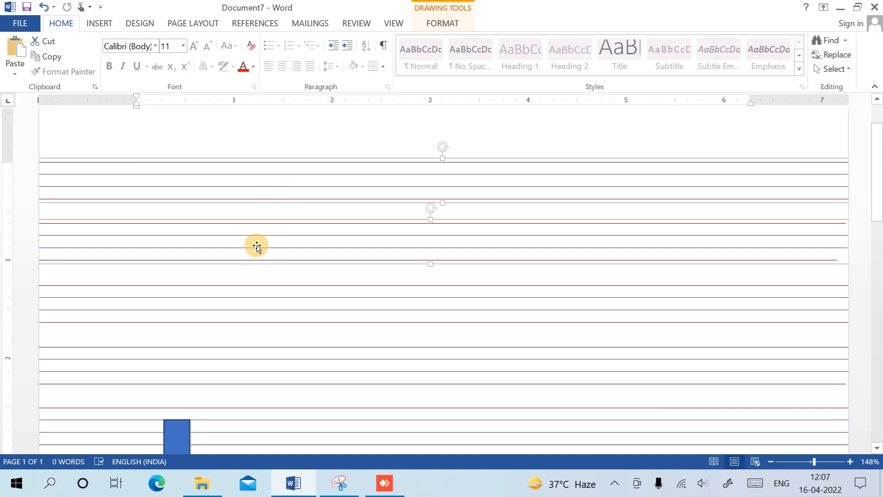
shift+click(268, 312)
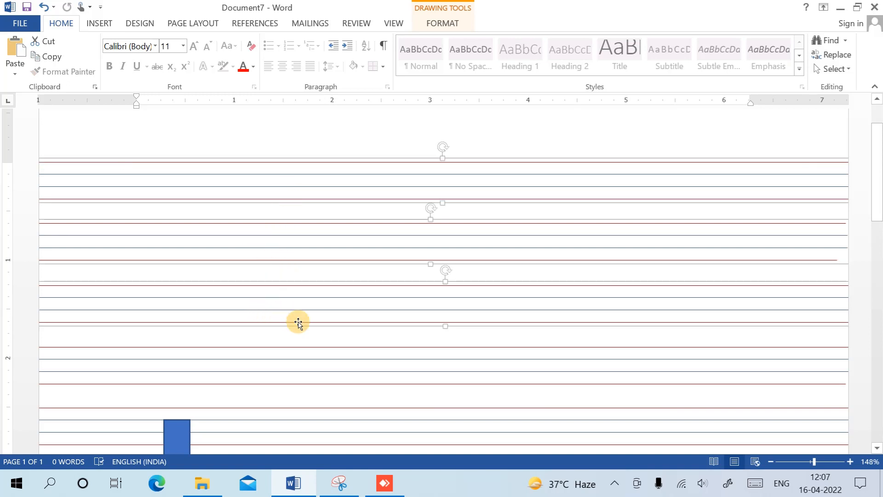
shift+click(289, 368)
scroll(304, 350, down, 3)
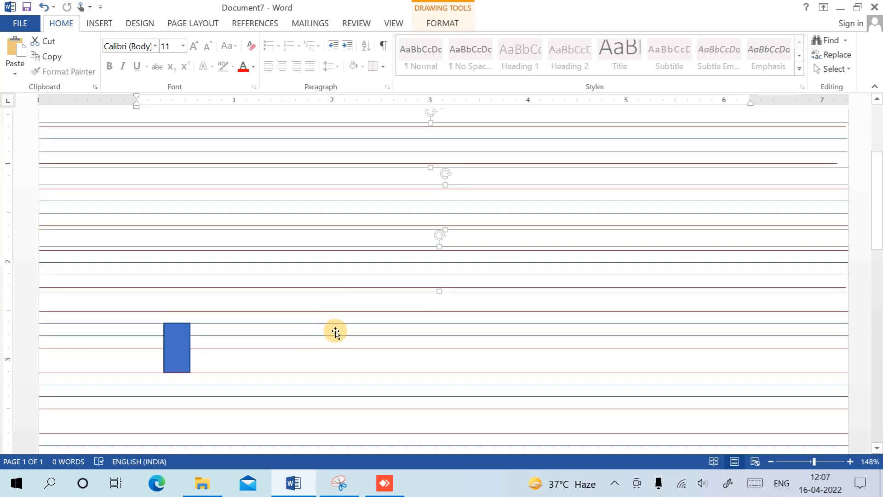
shift+click(336, 331)
scroll(340, 332, down, 6)
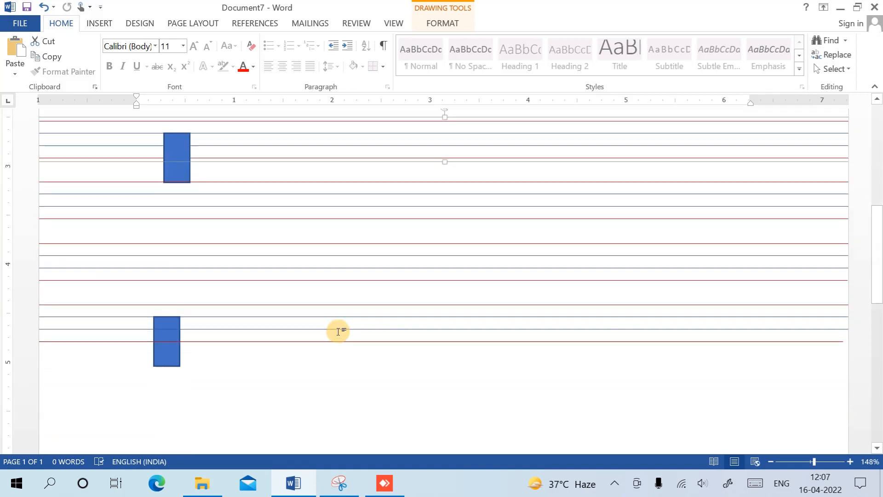
shift+click(346, 206)
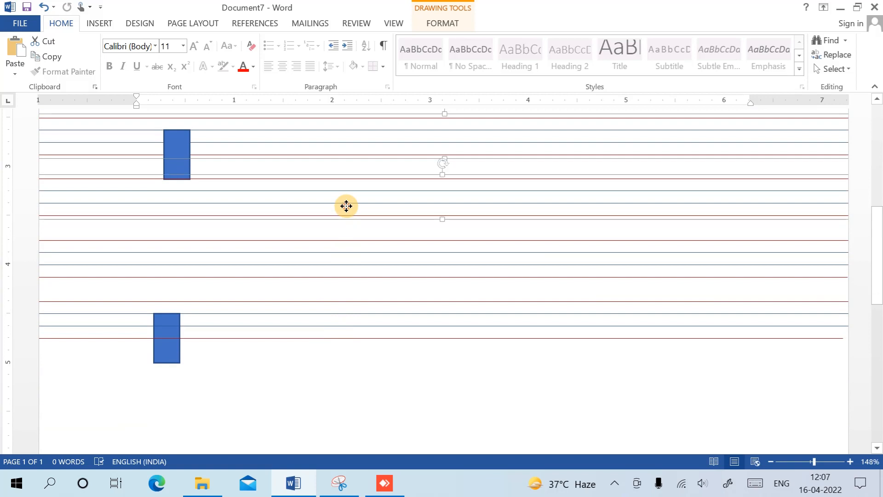
shift+click(341, 267)
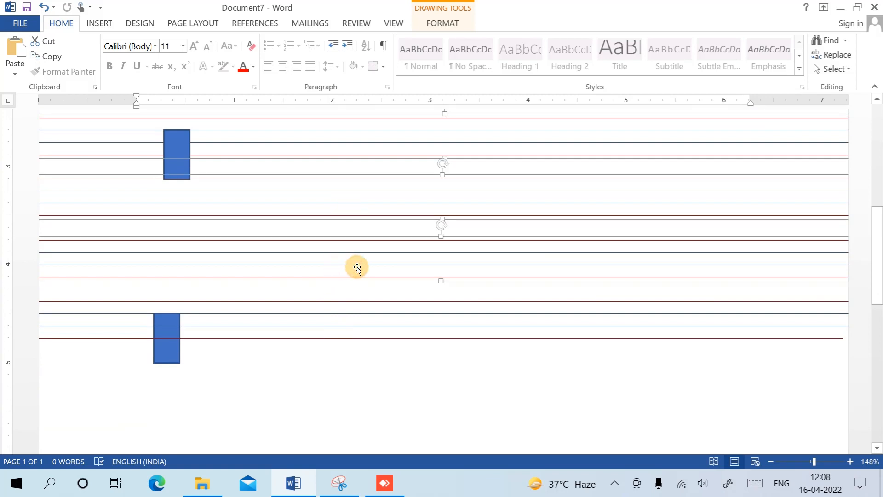
shift+click(364, 316)
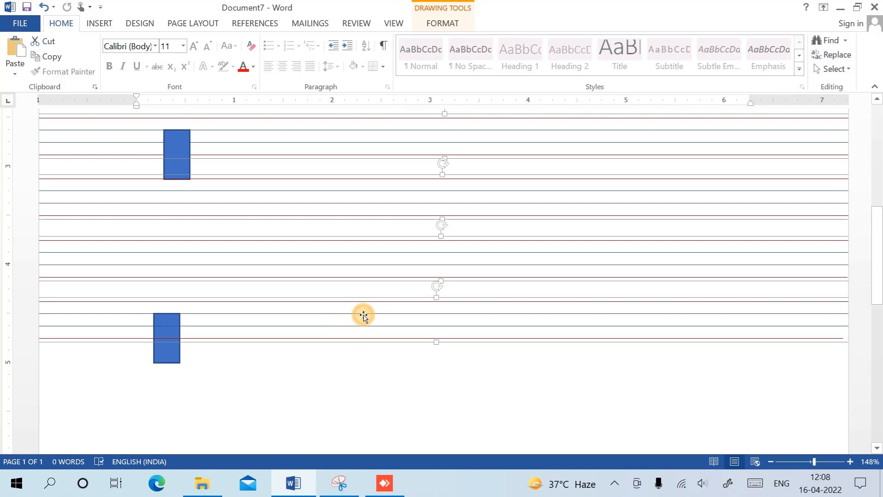
scroll(399, 283, up, 7)
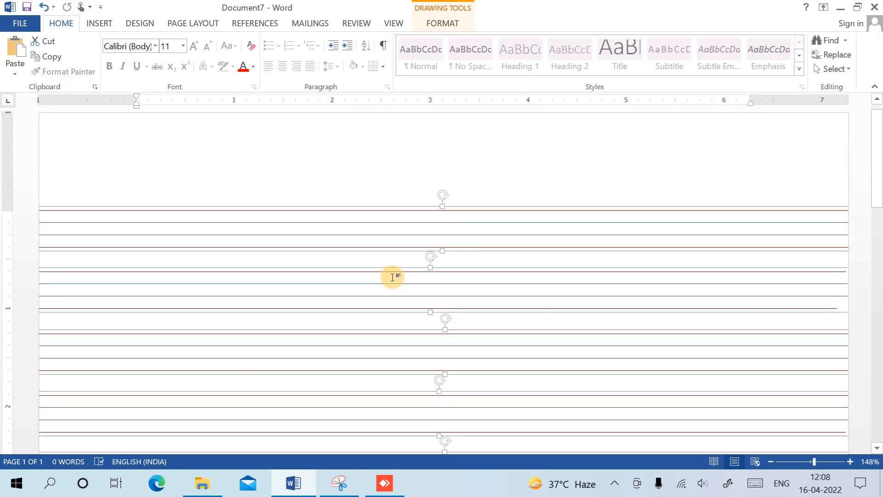
scroll(392, 278, down, 7)
scroll(392, 278, down, 3)
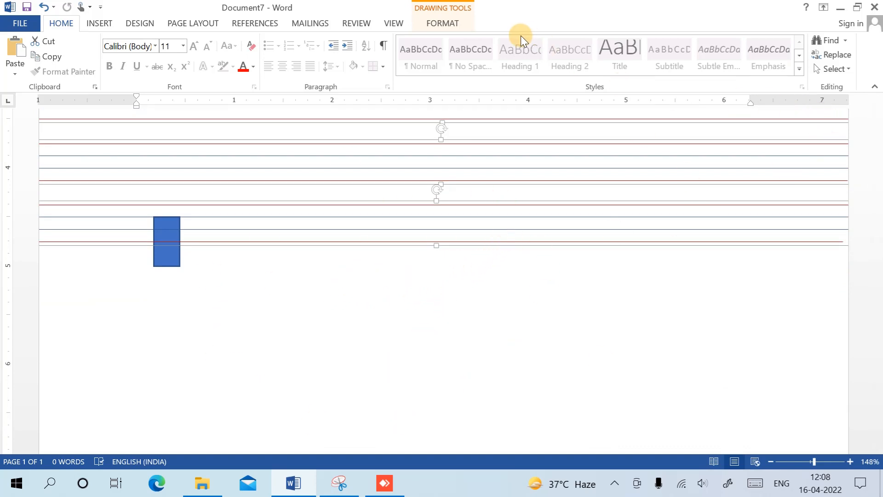
click(432, 25)
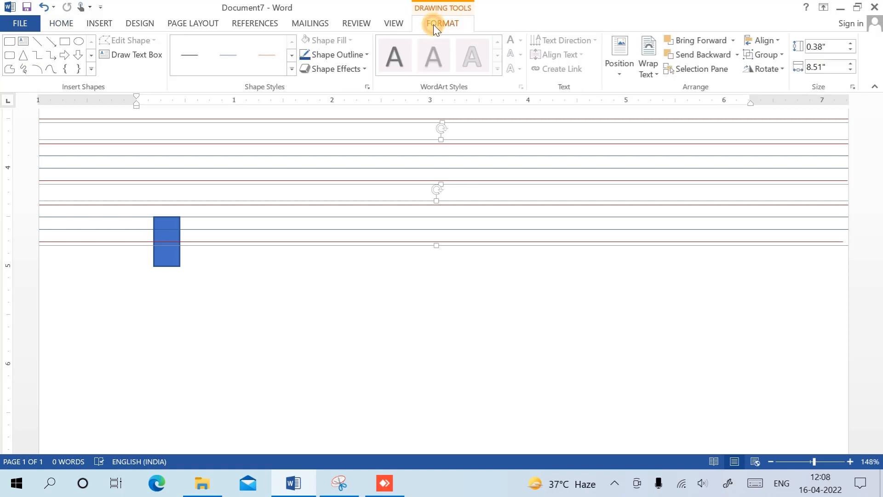
click(778, 54)
click(778, 74)
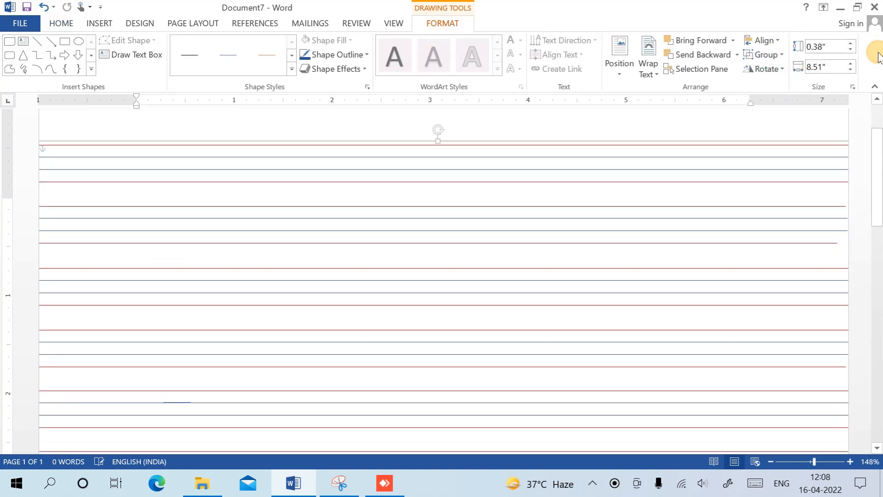
Duplicate the combined eight-set line group and move the copy down to fill the lower half of the page.
scroll(493, 319, down, 10)
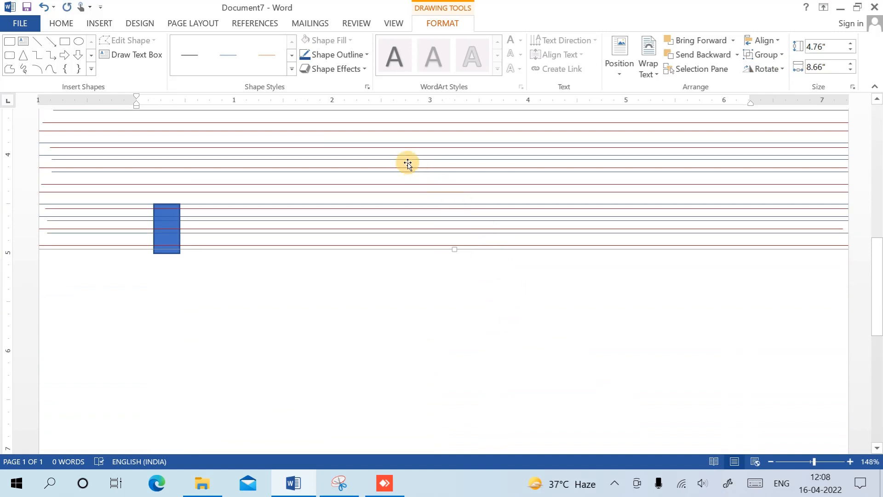
drag(406, 164, 388, 393)
scroll(405, 299, down, 2)
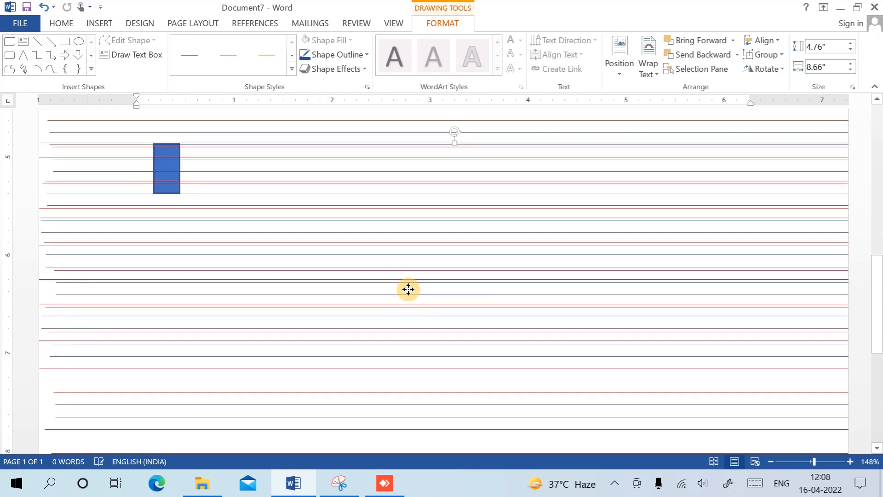
drag(409, 271, 421, 455)
scroll(434, 317, down, 5)
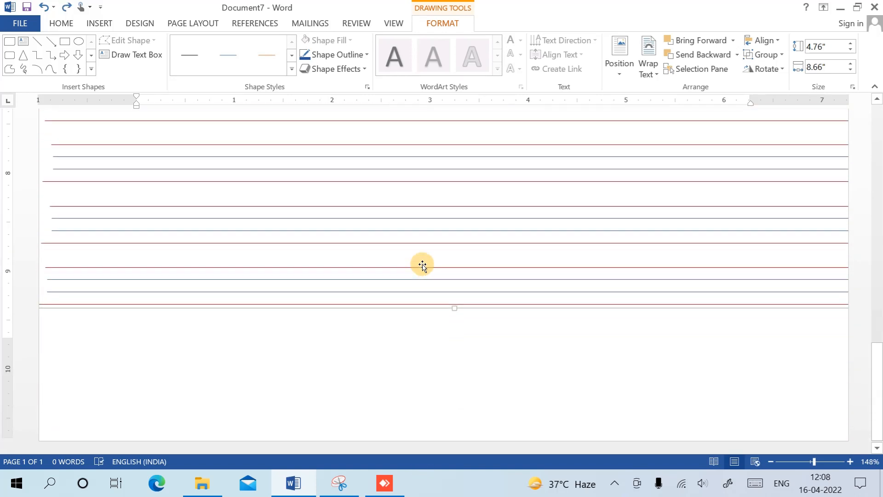
scroll(428, 285, up, 1)
drag(443, 344, 445, 353)
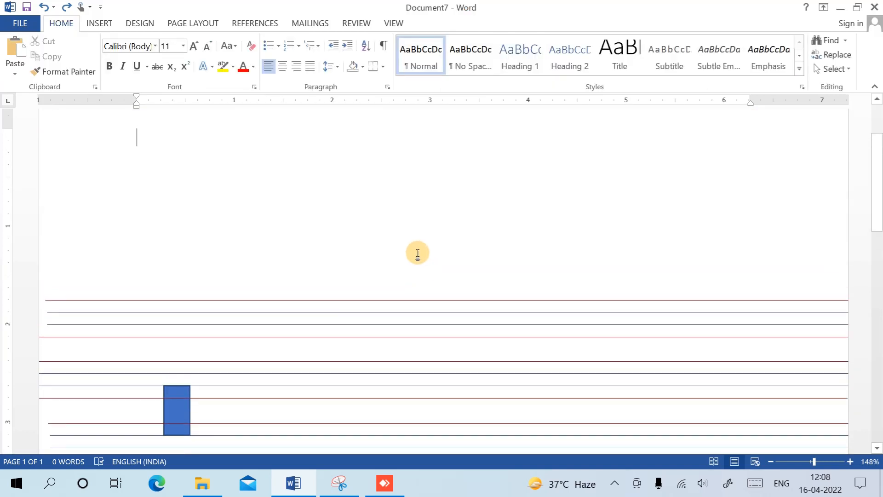
Move the upper line group up so its first line sits at the page's top margin and it starts at the left page edge.
scroll(404, 268, up, 3)
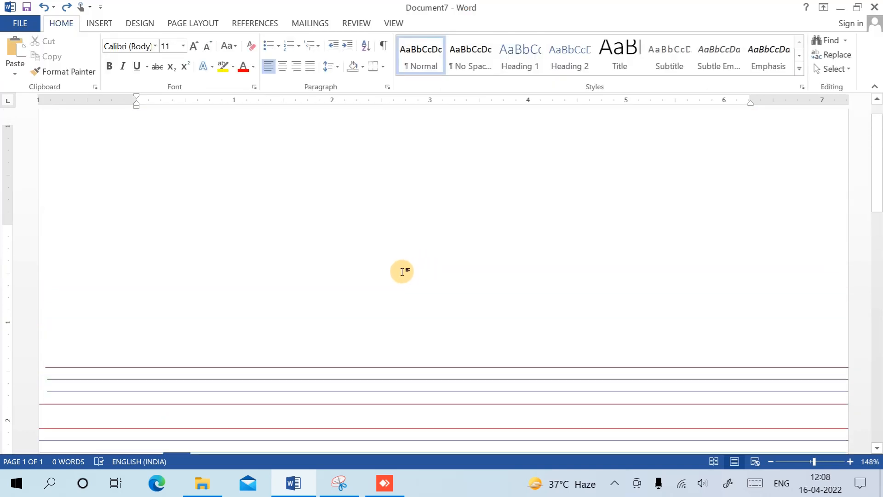
mouse_move(309, 411)
mouse_down()
mouse_move(322, 413)
mouse_move(305, 236)
mouse_move(307, 244)
mouse_up()
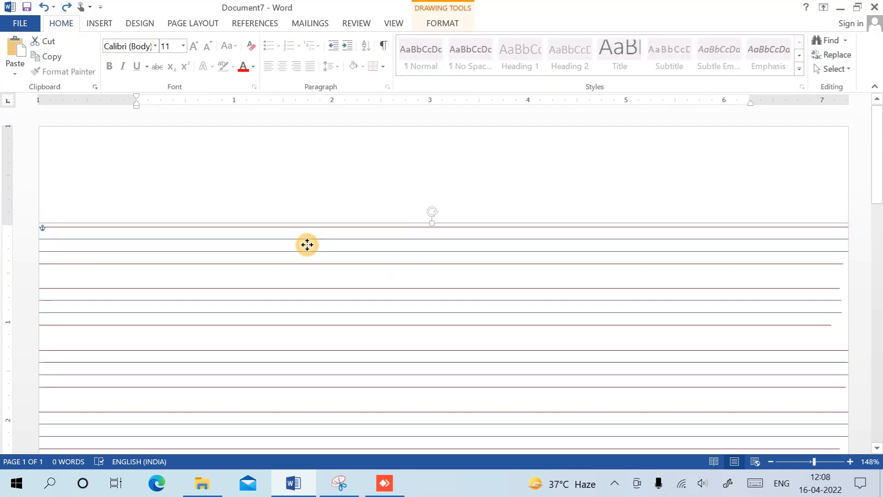
scroll(322, 194, down, 3)
scroll(313, 317, up, 2)
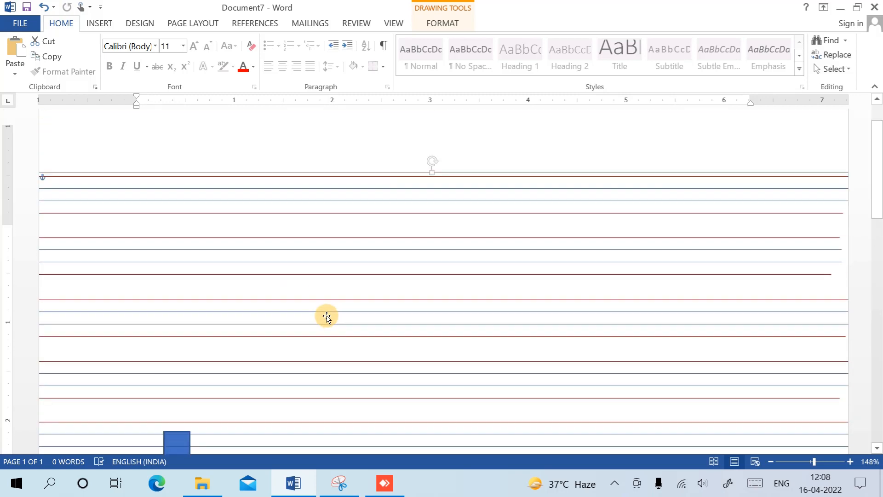
Adjust the lower line group's position so it follows the upper group's last set and starts at the left page edge.
scroll(324, 312, down, 8)
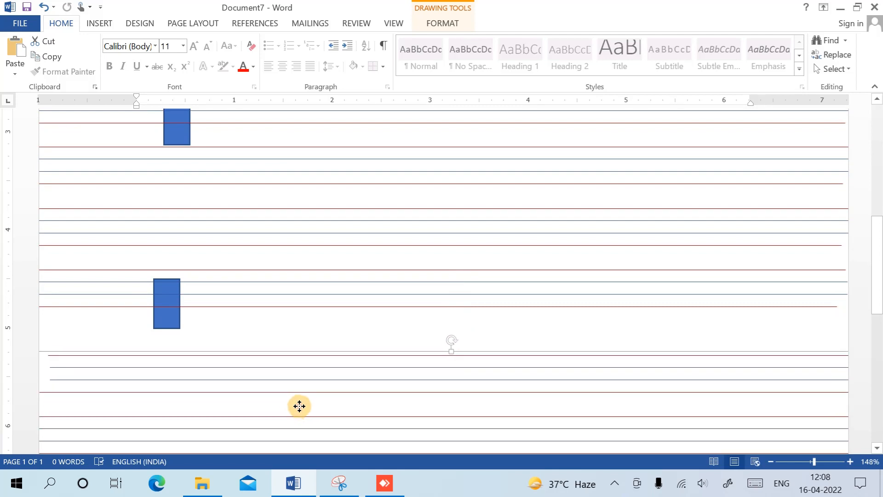
drag(284, 394, 283, 386)
scroll(380, 334, down, 8)
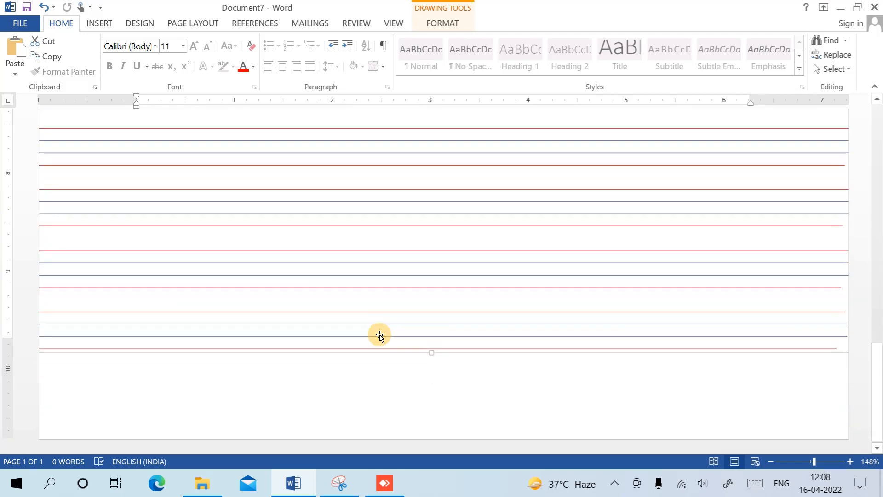
Delete both blue spacer rectangles from the ruled page.
scroll(380, 334, up, 15)
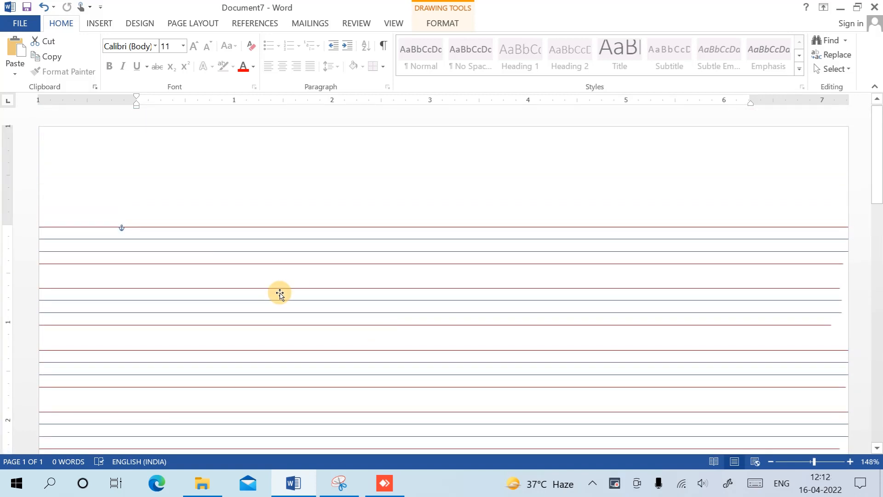
scroll(318, 230, down, 4)
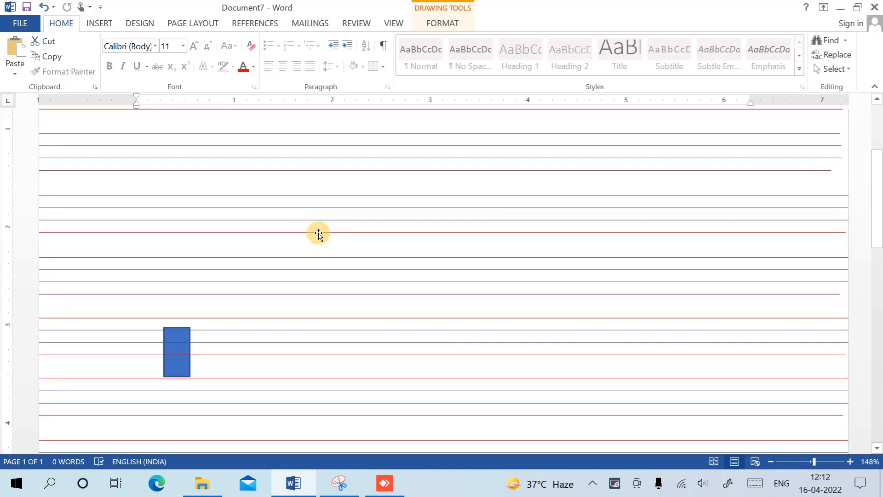
scroll(319, 234, down, 8)
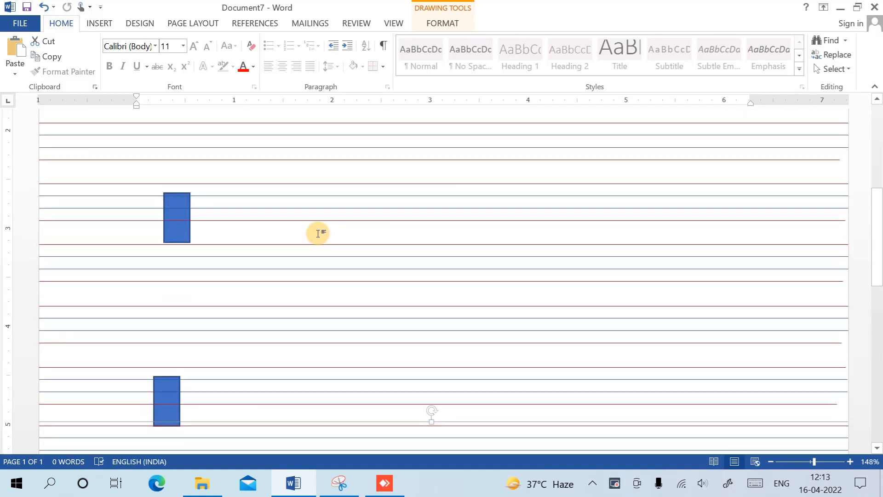
scroll(315, 240, down, 4)
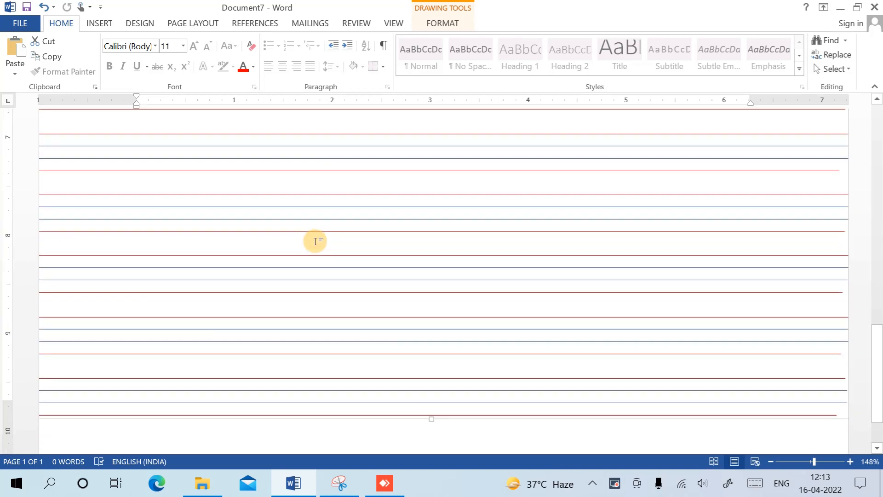
scroll(314, 248, up, 8)
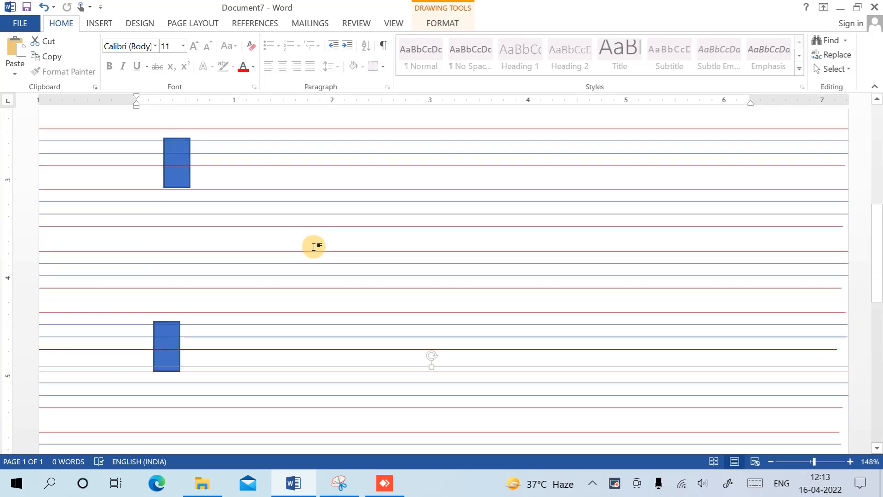
click(169, 369)
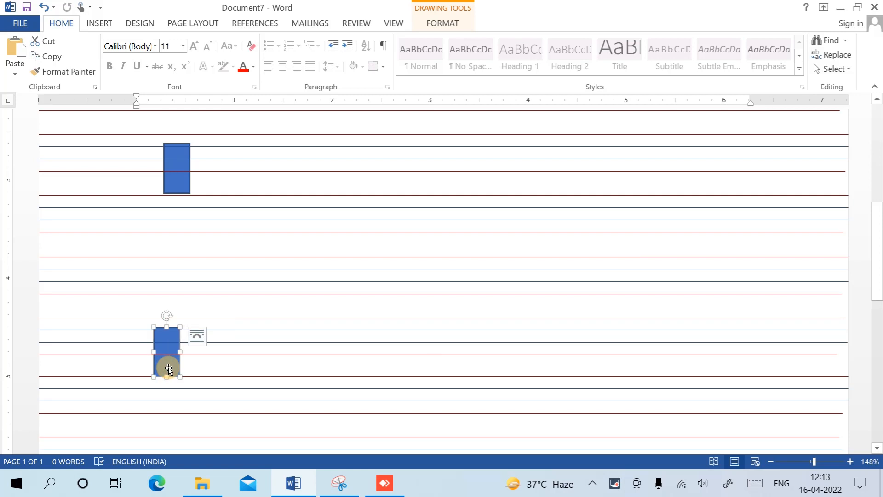
key(Delete)
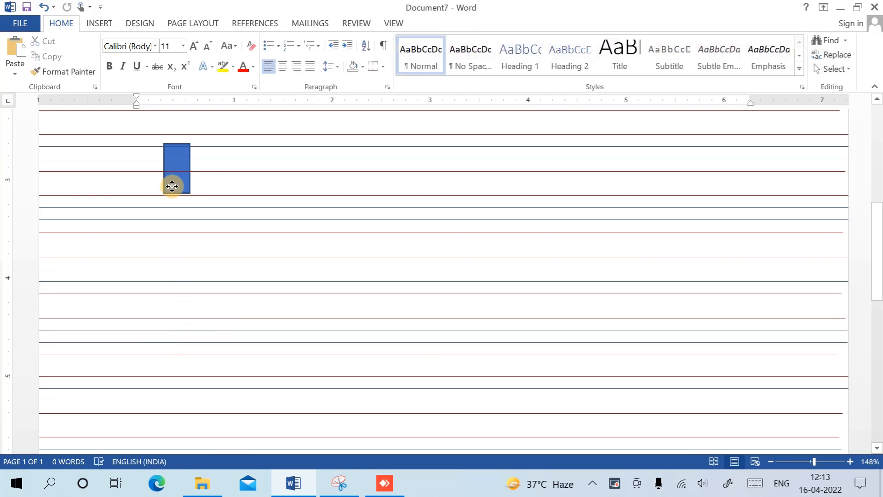
click(172, 186)
key(Delete)
scroll(259, 266, up, 6)
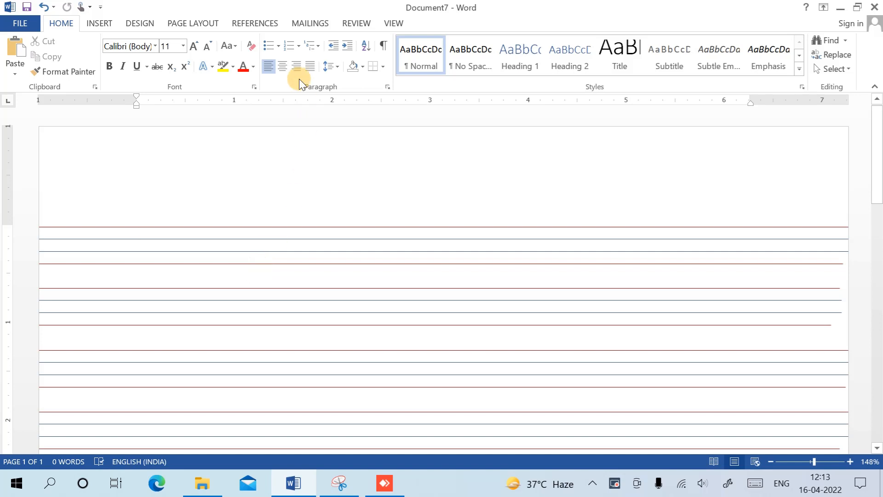
Draw a straight vertical margin line about 11.48" long down the left part of the page, crossing all line sets.
click(187, 23)
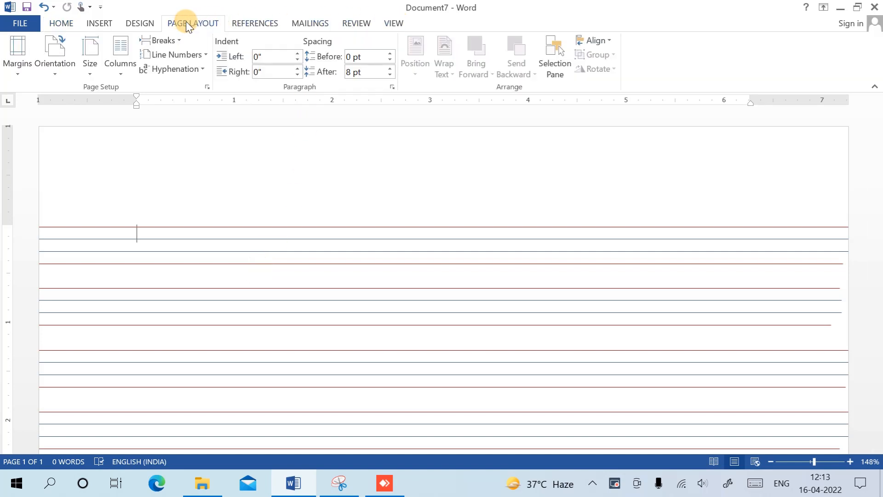
click(398, 23)
click(302, 42)
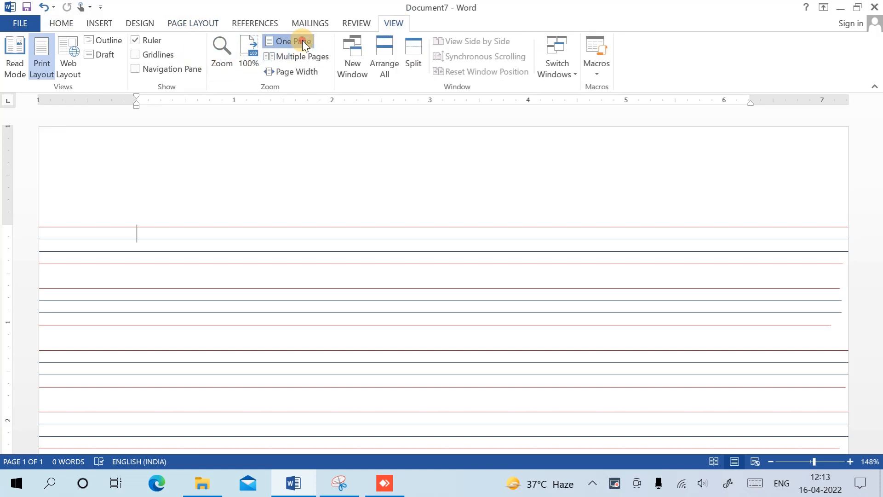
click(102, 22)
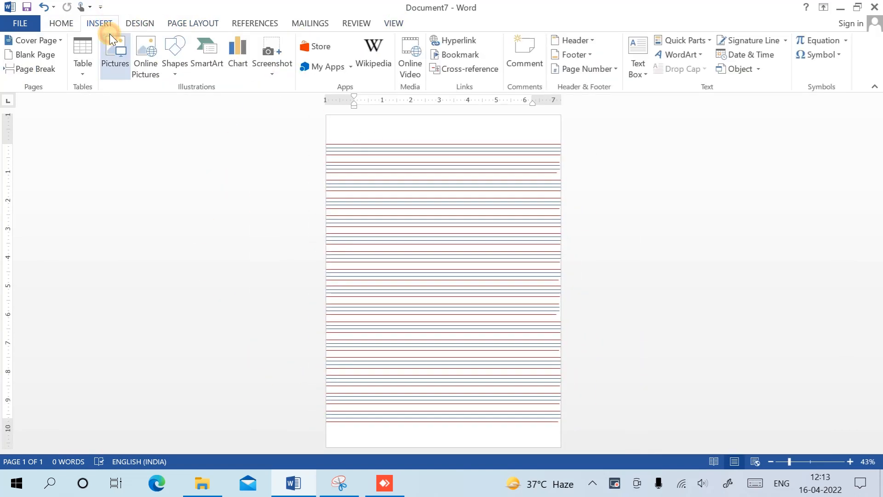
click(174, 63)
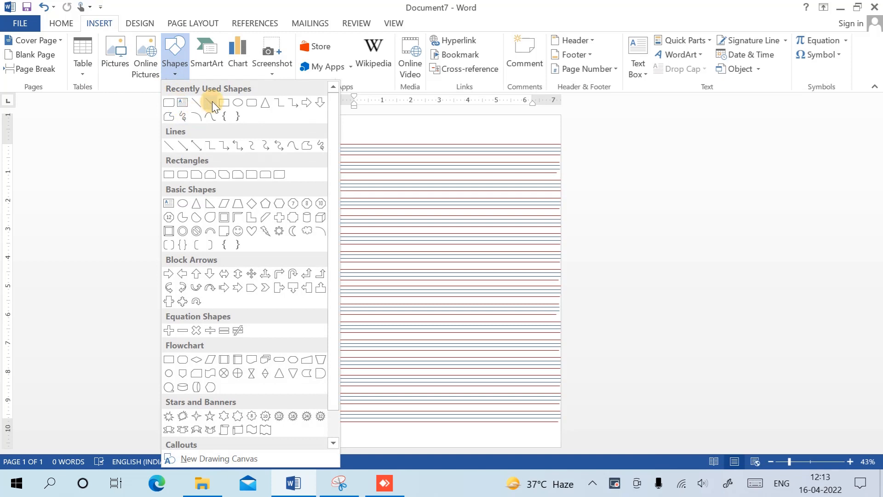
click(198, 104)
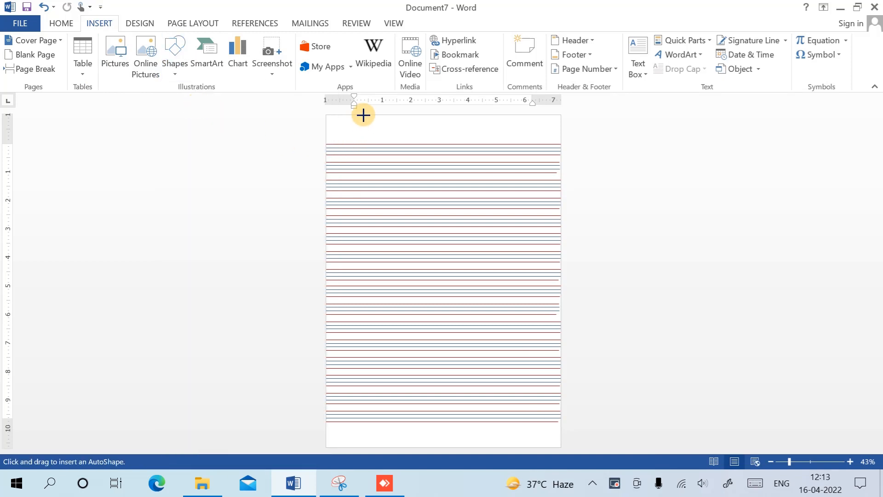
drag(364, 116, 374, 445)
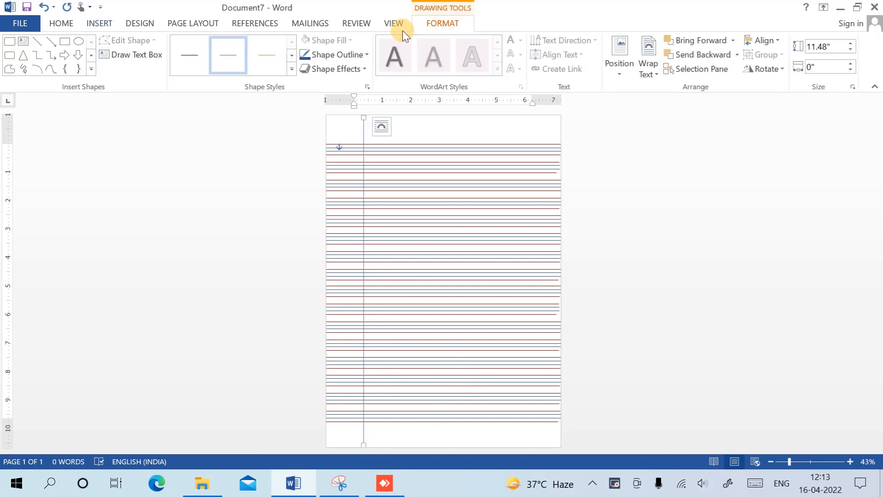
Set the vertical margin line's outline weight to 1 pt.
click(393, 20)
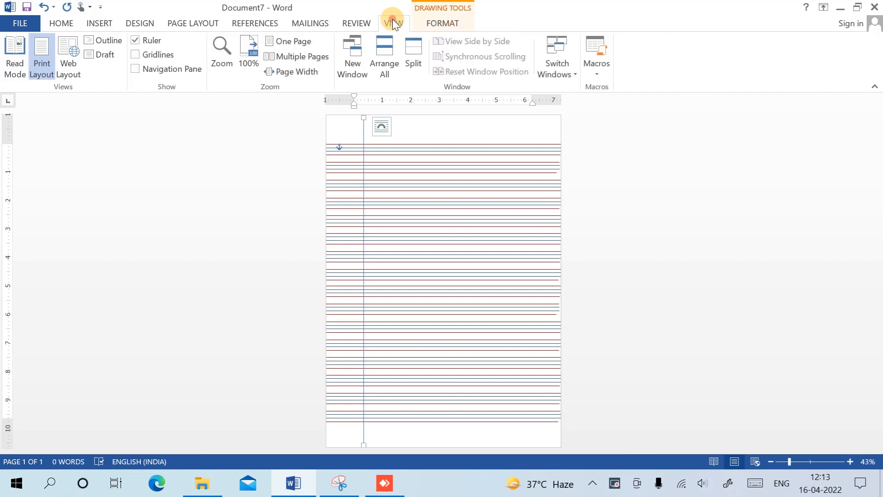
click(301, 71)
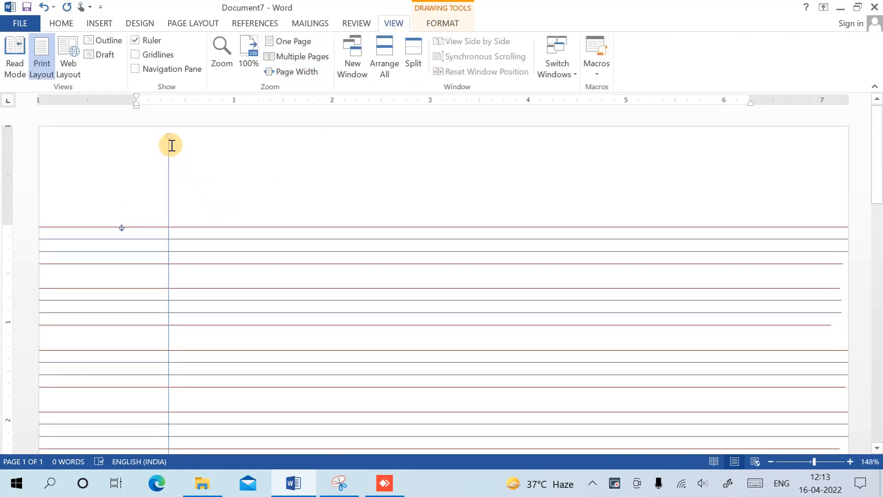
click(443, 22)
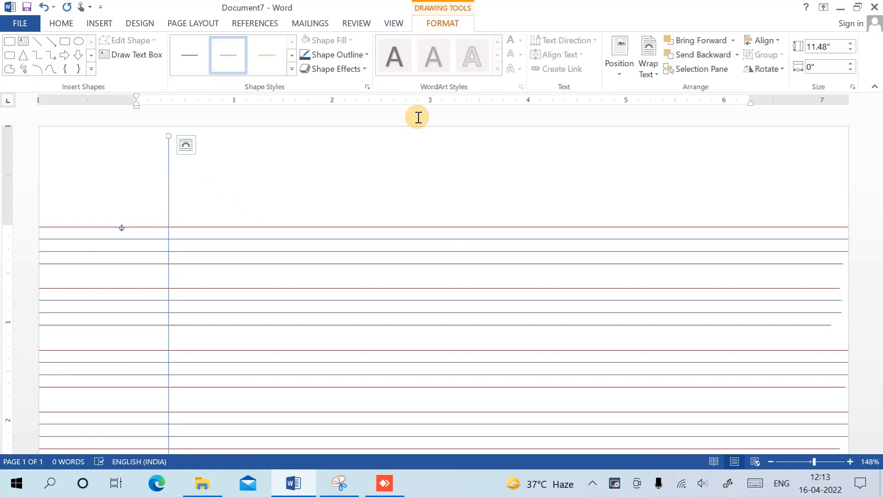
click(345, 54)
mouse_move(357, 201)
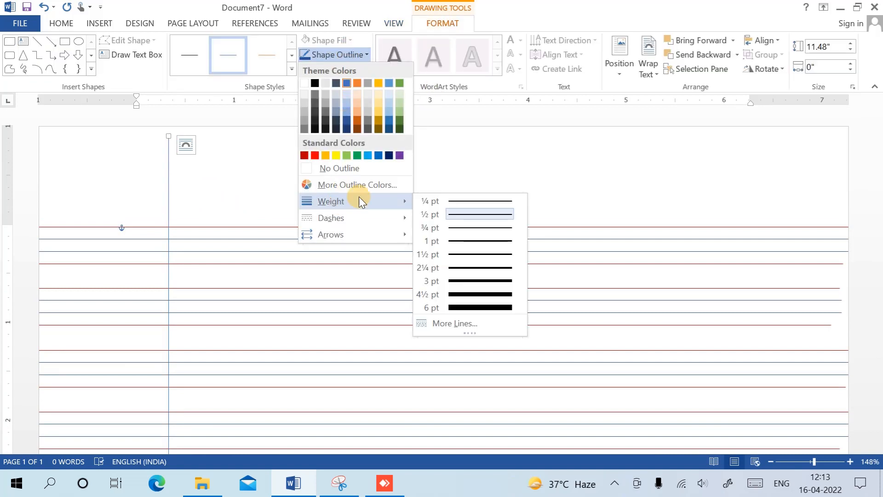
click(463, 241)
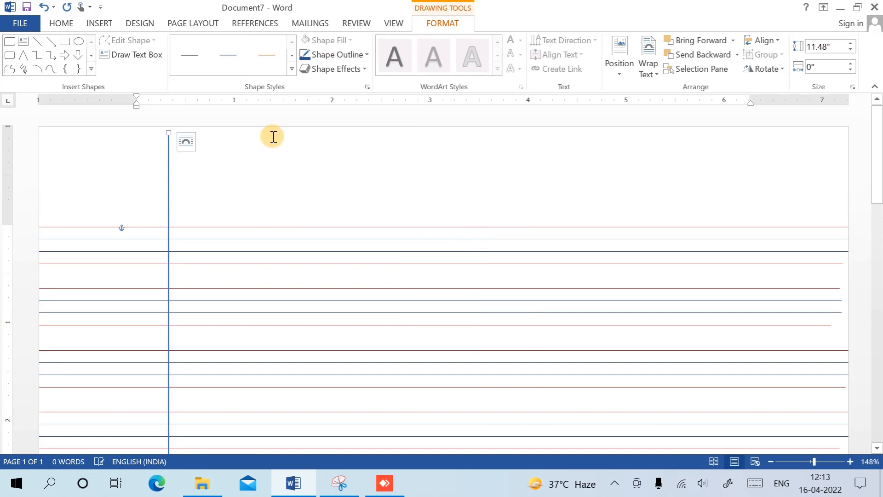
Extend the vertical margin line down to the bottom edge of the page, making it about 11.75" long.
scroll(256, 256, down, 15)
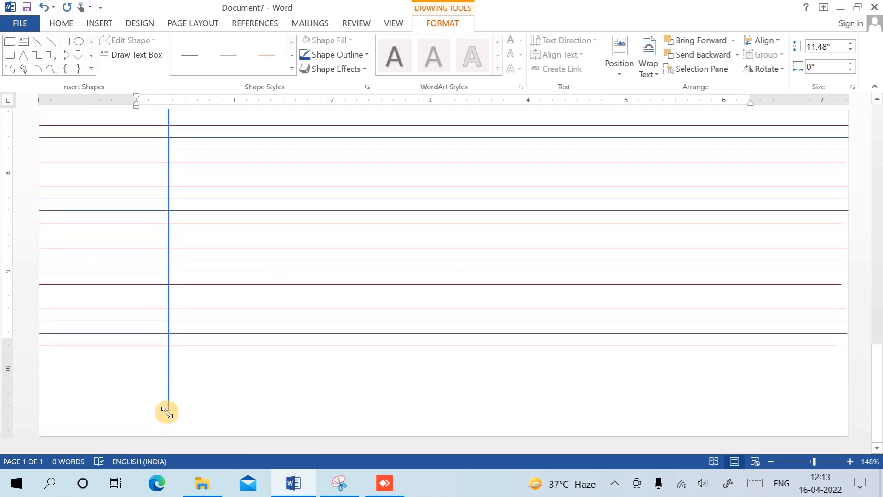
drag(166, 411, 167, 442)
scroll(257, 364, up, 10)
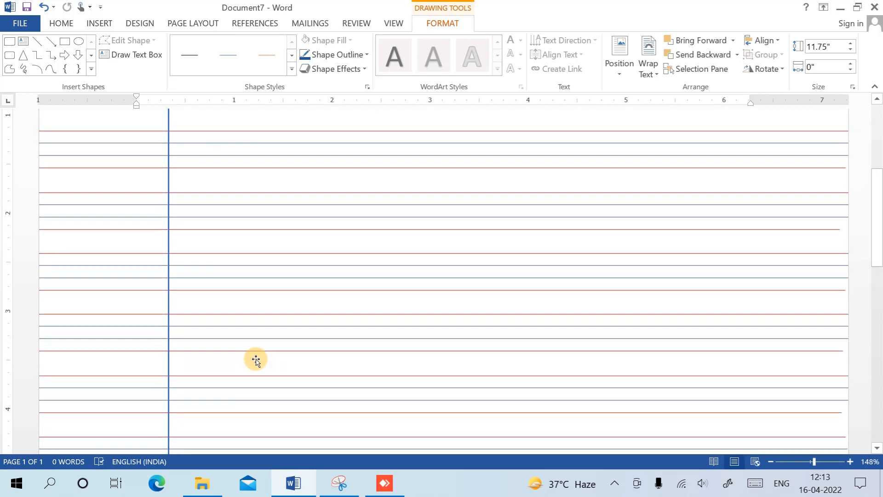
scroll(256, 360, up, 5)
click(521, 218)
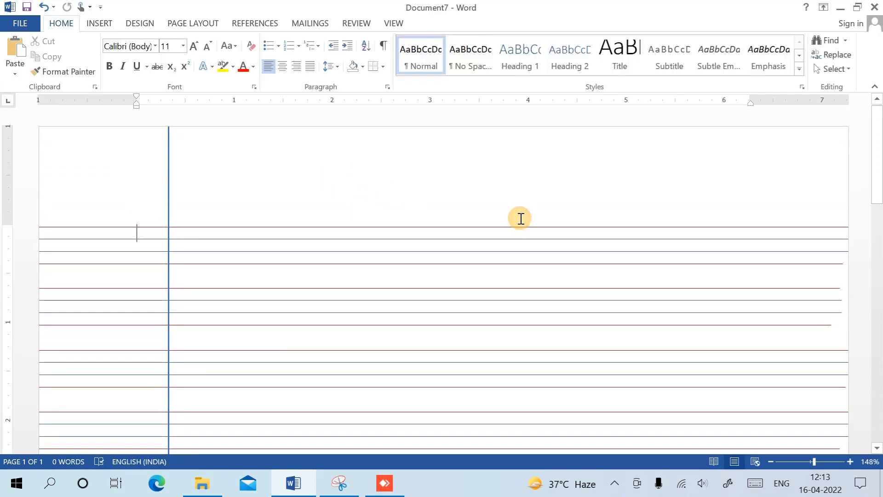
Draw a rectangle with rounded diagonal corners, about 0.76" high and 2.38" wide, in the right part of the page's top margin.
click(97, 22)
click(175, 65)
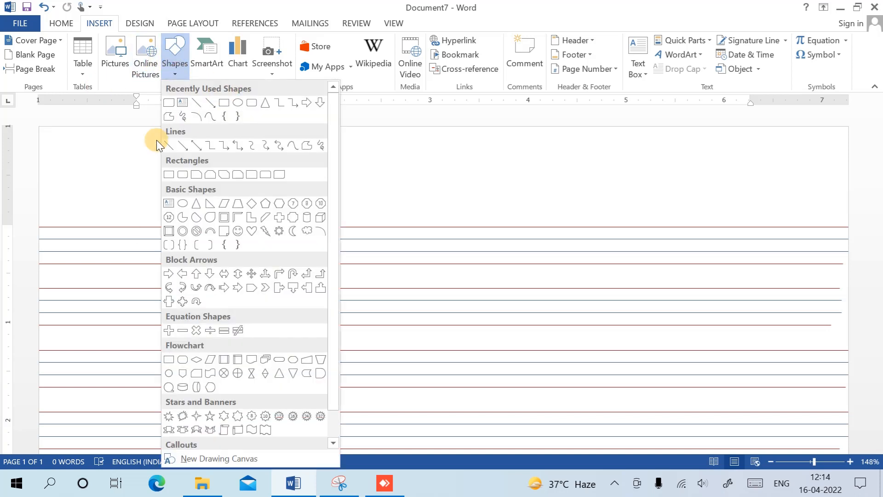
click(278, 175)
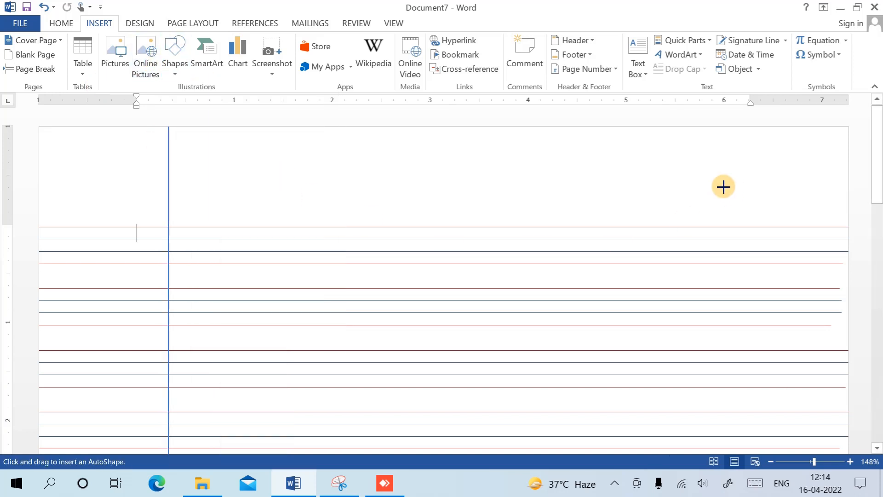
drag(584, 140, 817, 214)
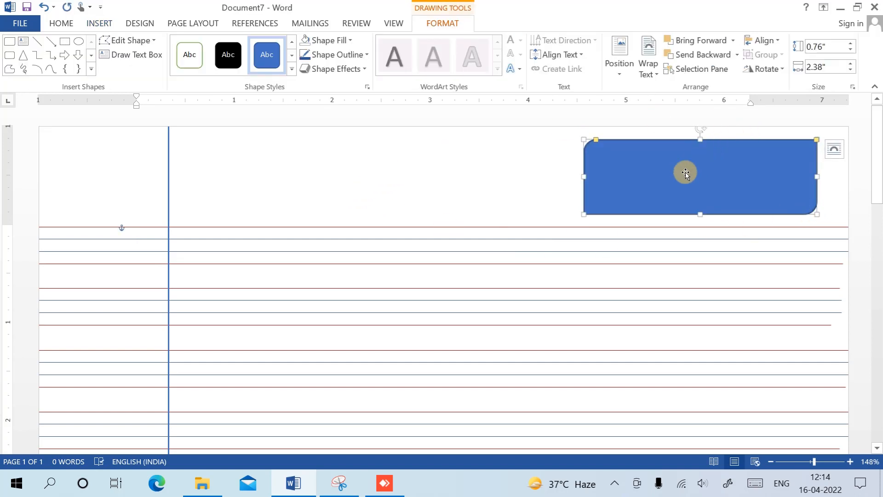
Remove the fill from the box in the top margin and give it a dark red outline.
click(334, 38)
click(305, 152)
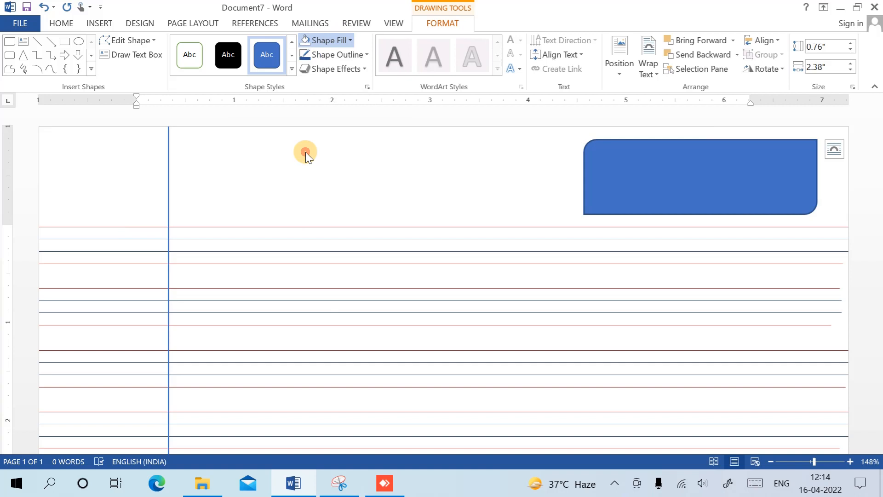
click(338, 57)
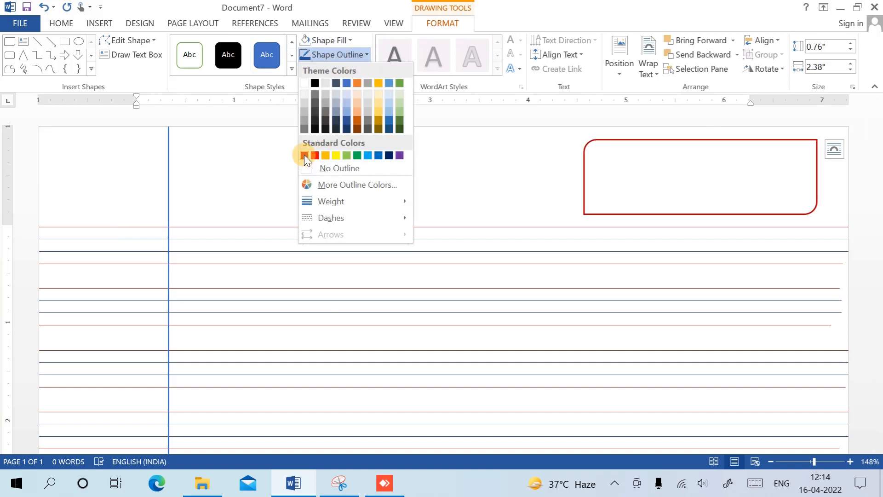
click(305, 155)
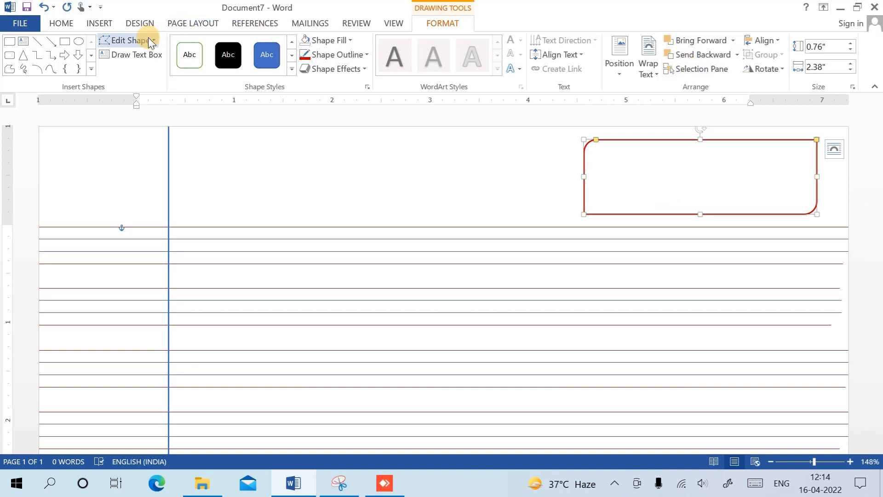
Draw a text box about 0.58" high and 2.14" wide inside the red box, containing dotted lines labelled "Date" and "Sub".
click(104, 21)
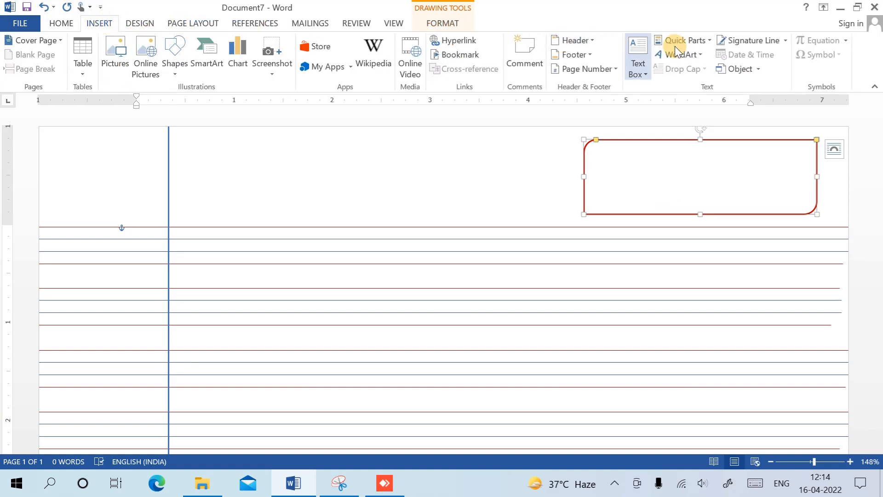
click(643, 81)
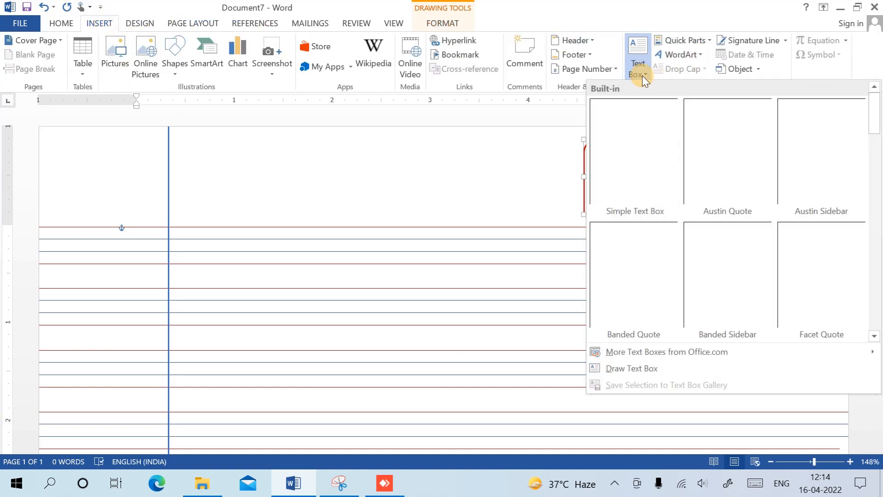
click(655, 366)
drag(596, 150, 806, 205)
text(Da)
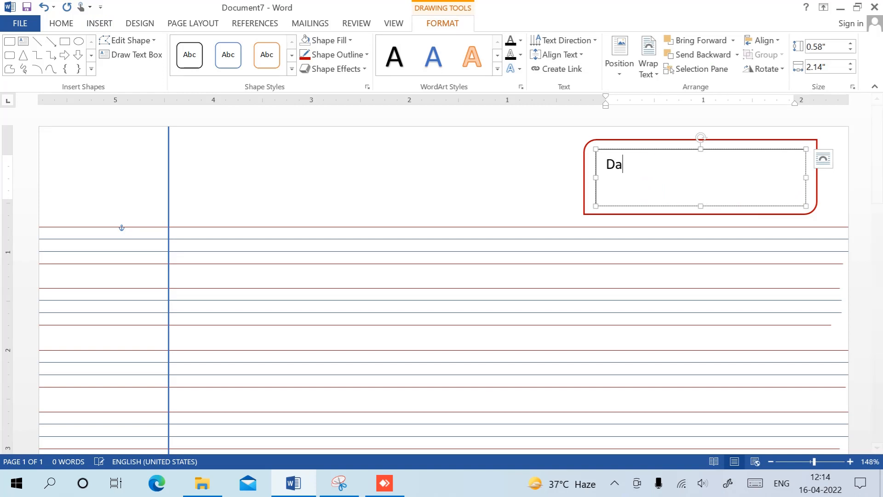
text(te .)
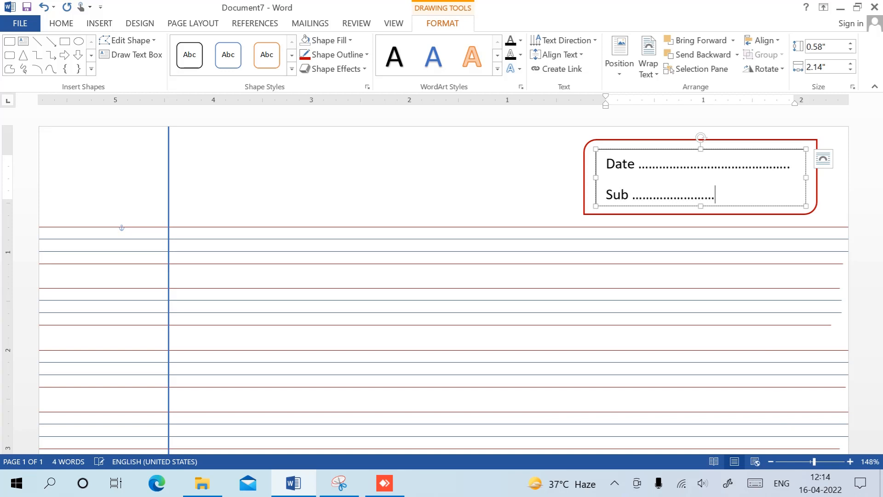
text(........................)
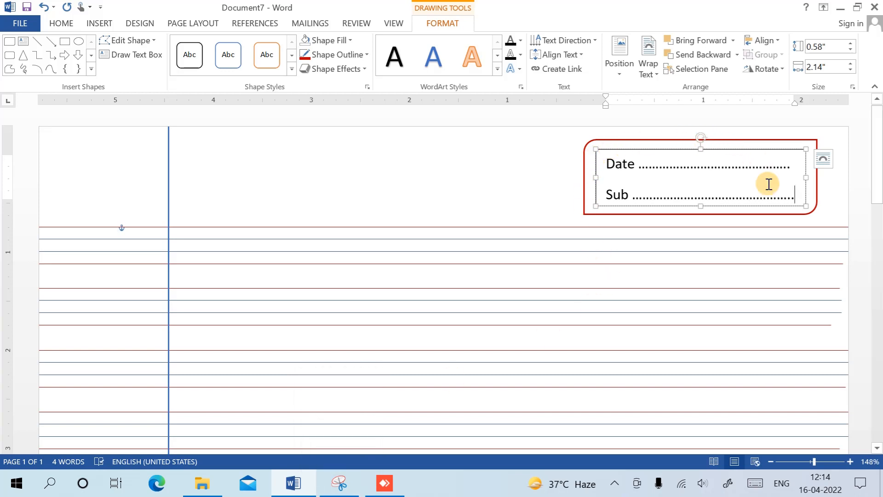
Remove the outline from the text box holding the Date and Sub lines, and deselect it.
click(330, 54)
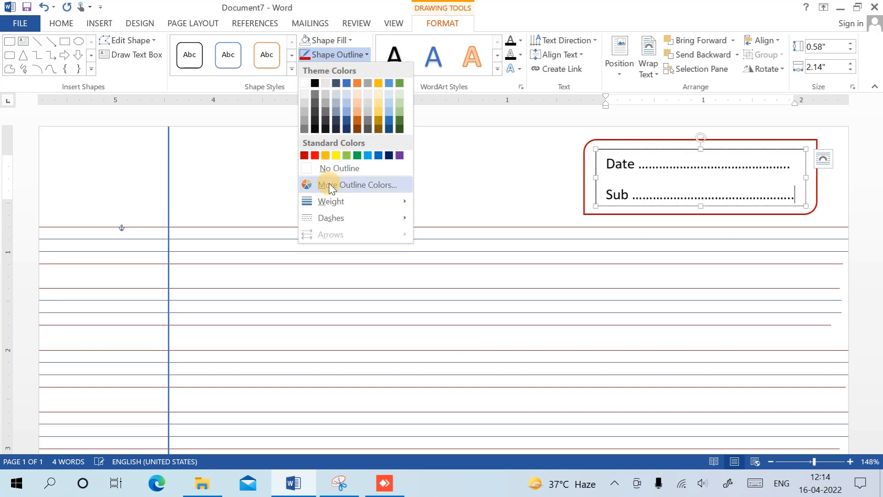
click(346, 169)
click(700, 285)
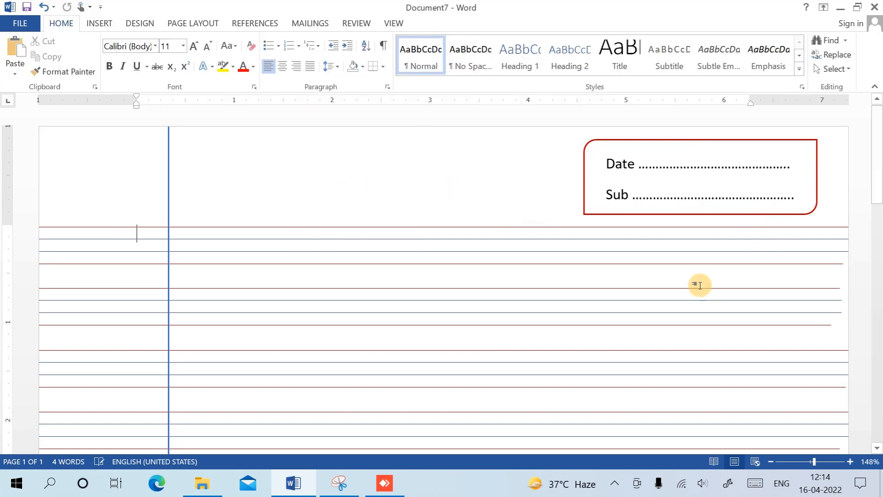
scroll(565, 262, down, 12)
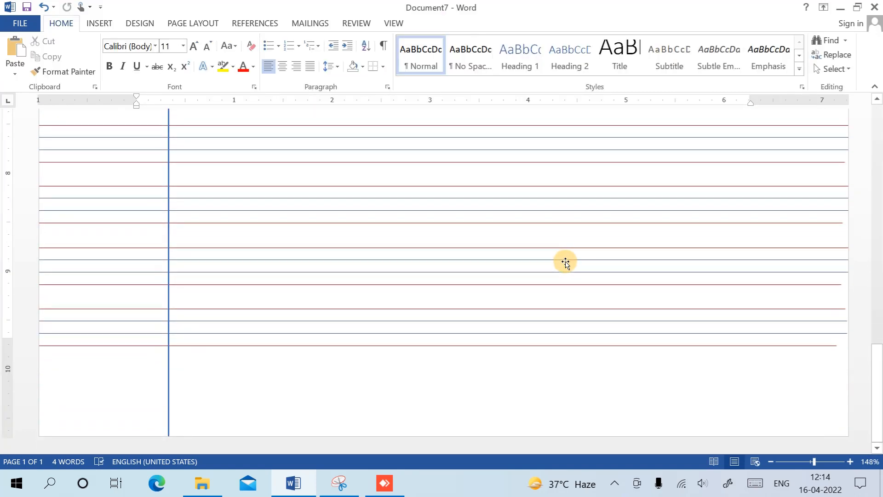
scroll(533, 272, up, 12)
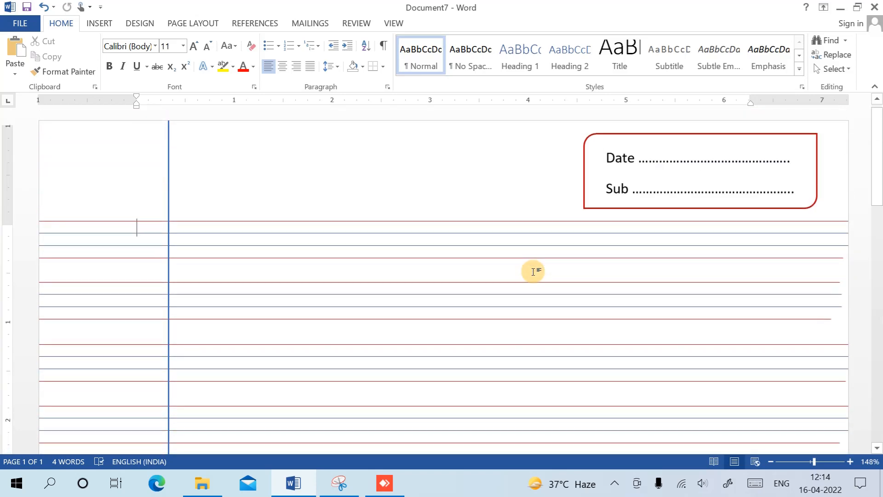